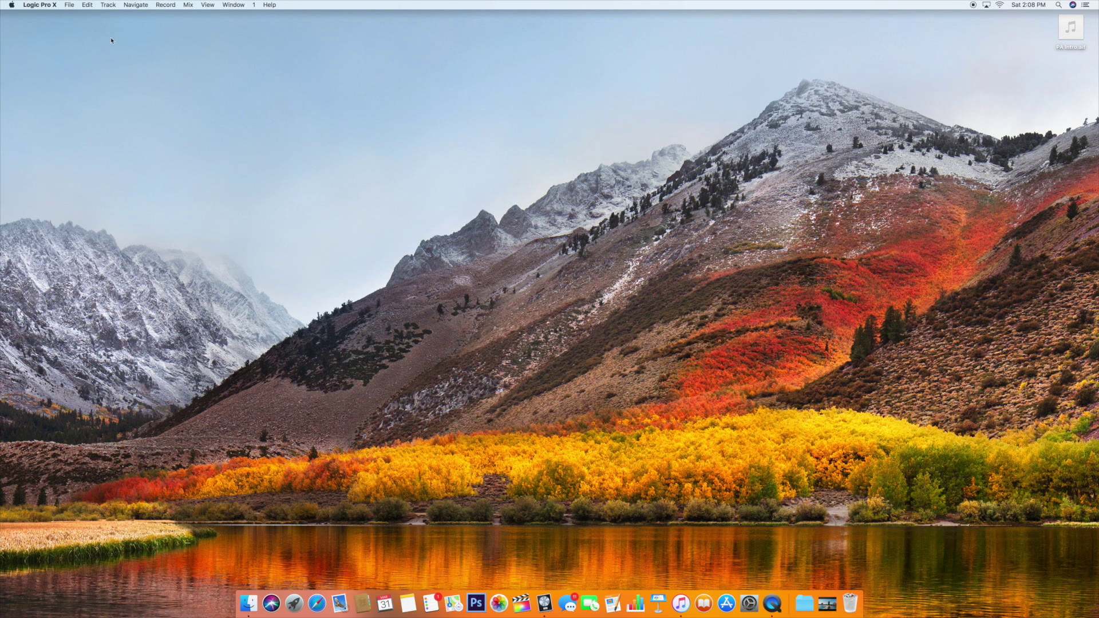
# - Create a new Logic Pro project from the Electronic template
pyautogui.click(72, 4)
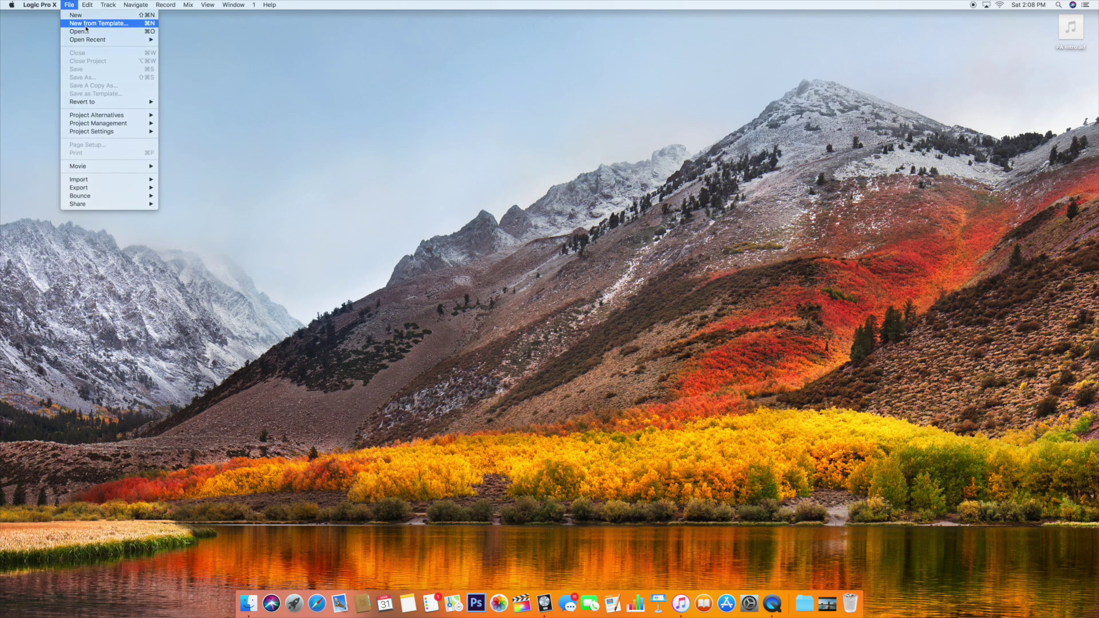
pyautogui.click(86, 26)
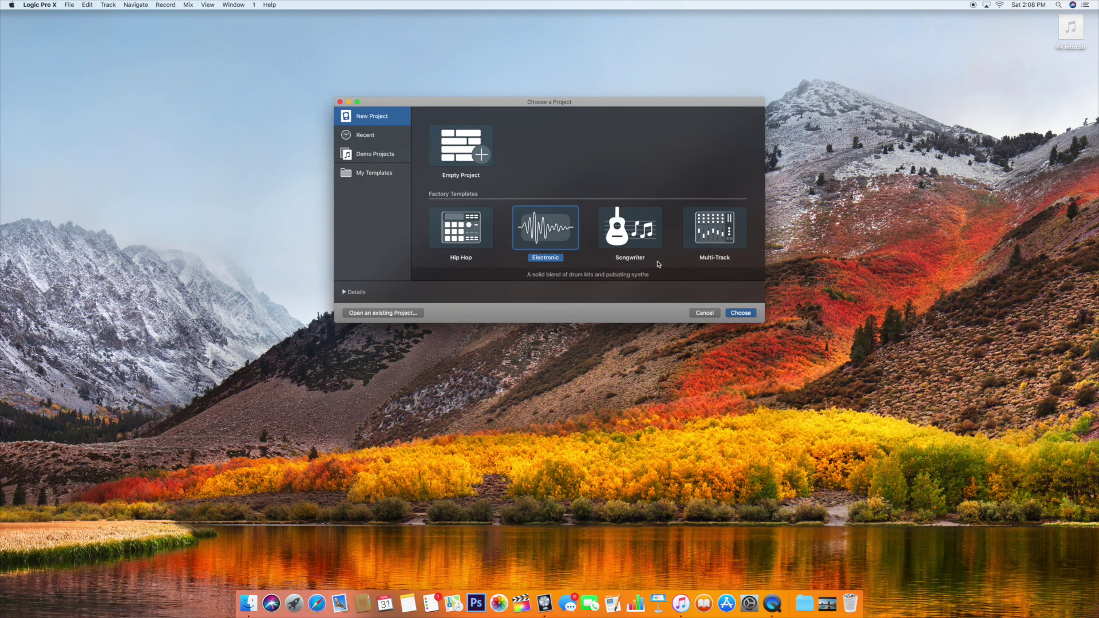
pyautogui.click(744, 315)
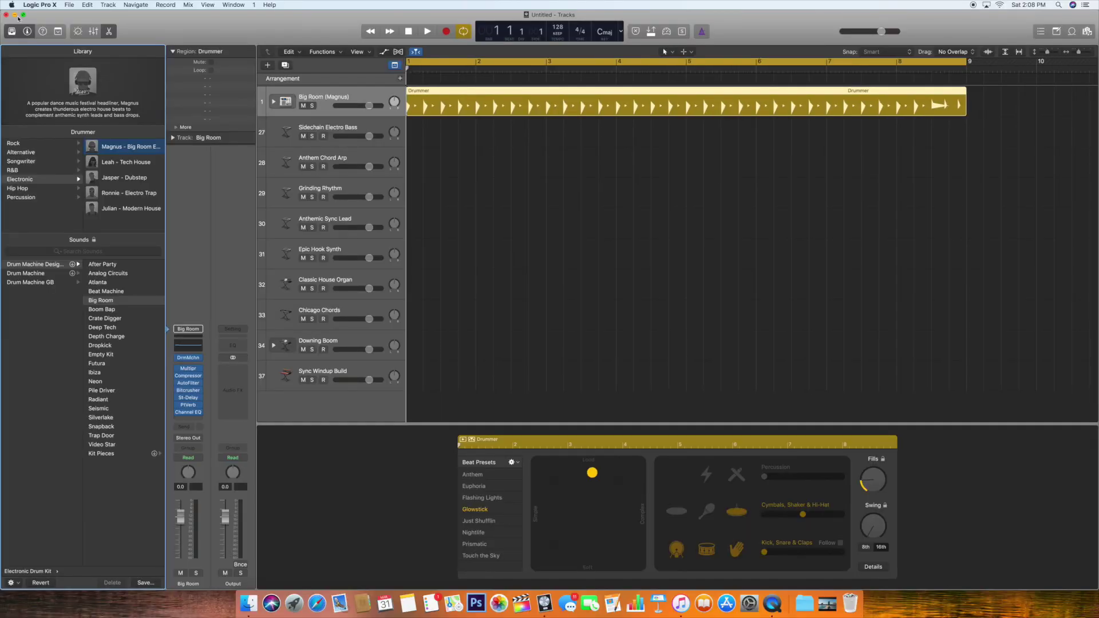
# - Make the project window full screen and audition the Big Room drum pattern
pyautogui.press('ctrl+super+f')
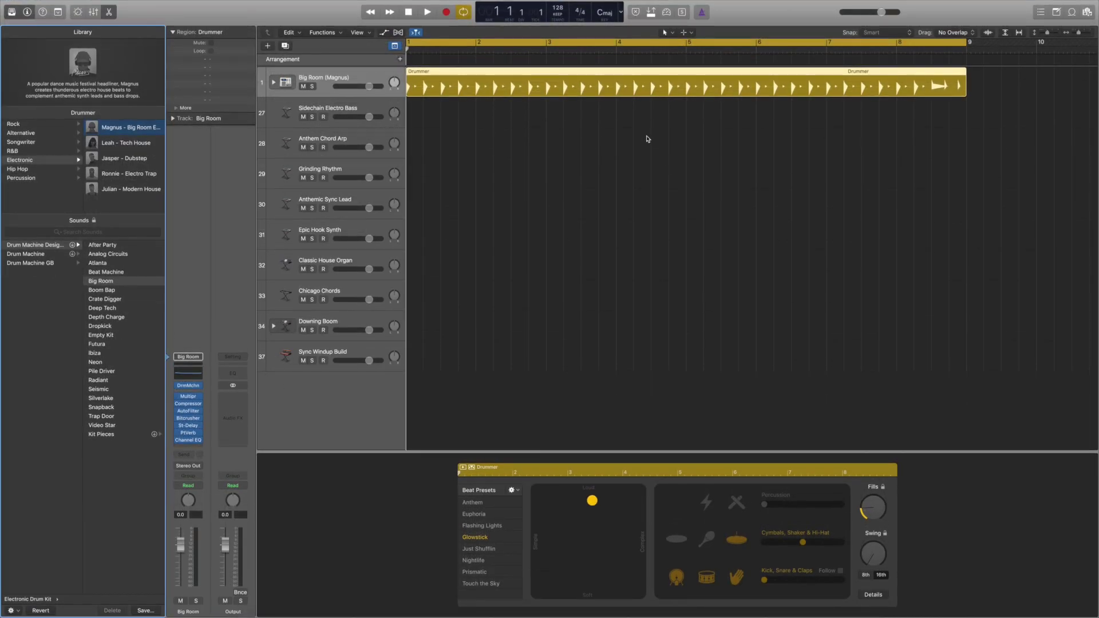
pyautogui.click(427, 15)
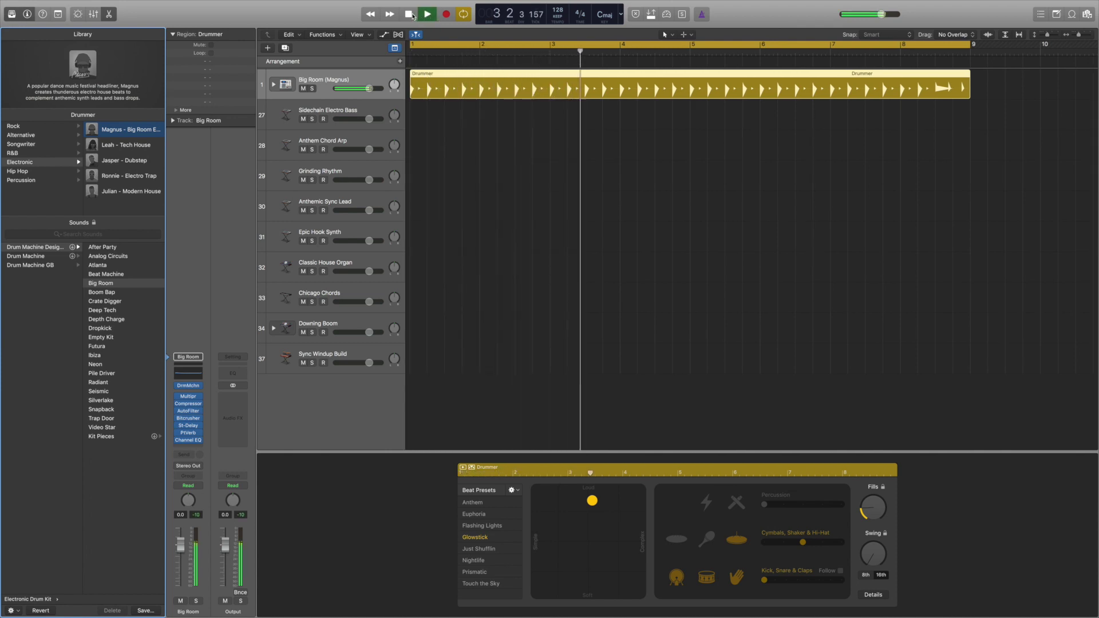
pyautogui.click(408, 14)
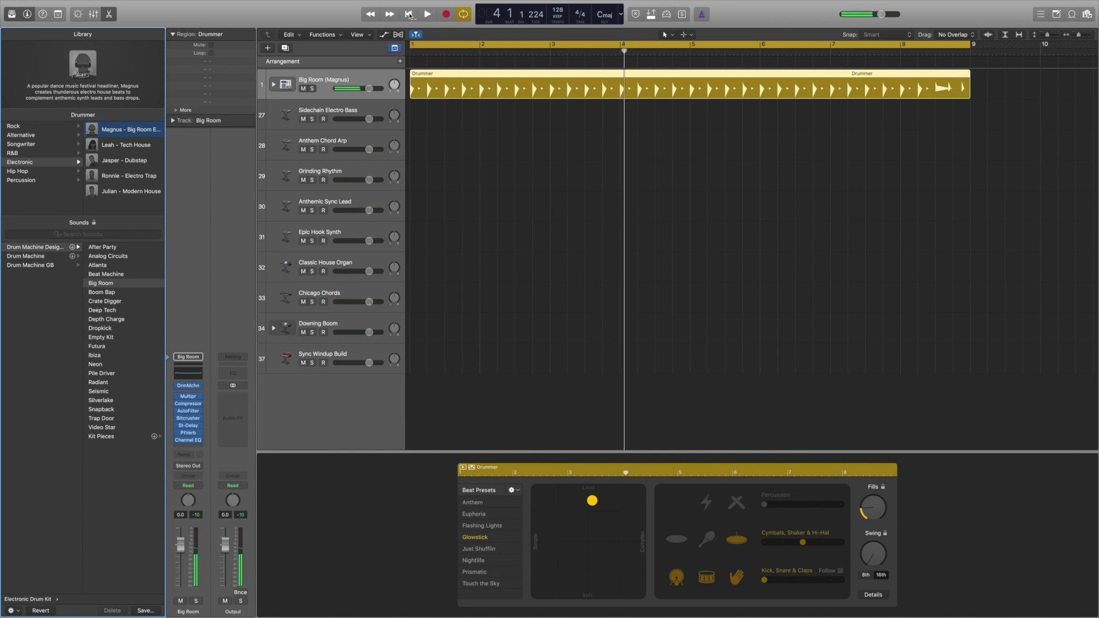
# - Switch the drummer to Jasper - Dubstep and extend the Drummer region's end to bar 9
pyautogui.click(118, 163)
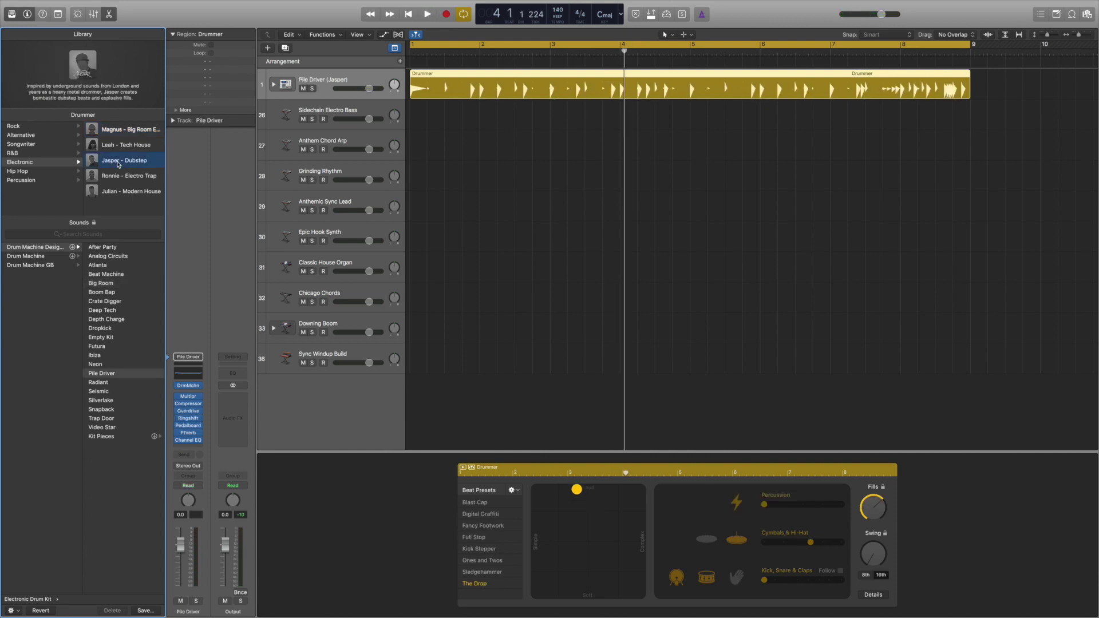
pyautogui.click(487, 75)
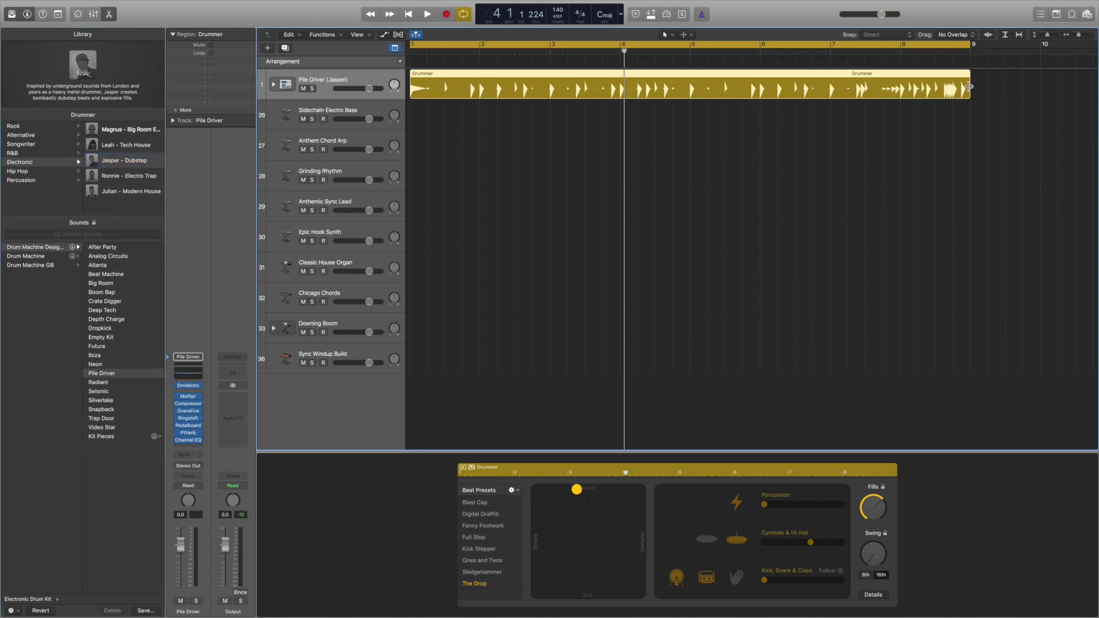
pyautogui.moveTo(969, 86); pyautogui.dragTo(978, 86)
# - Move the Drummer region to start at bar 3 and duplicate the drum track
pyautogui.moveTo(522, 77); pyautogui.dragTo(662, 73)
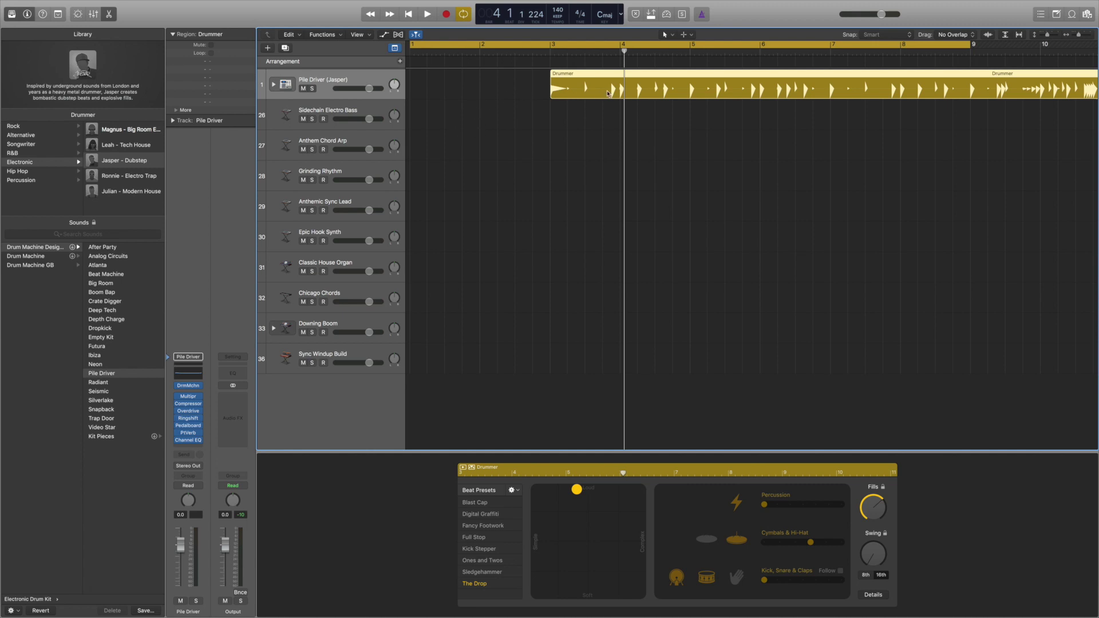
pyautogui.moveTo(322, 84); pyautogui.dragTo(320, 102)
pyautogui.hscroll(5, 515, 128)
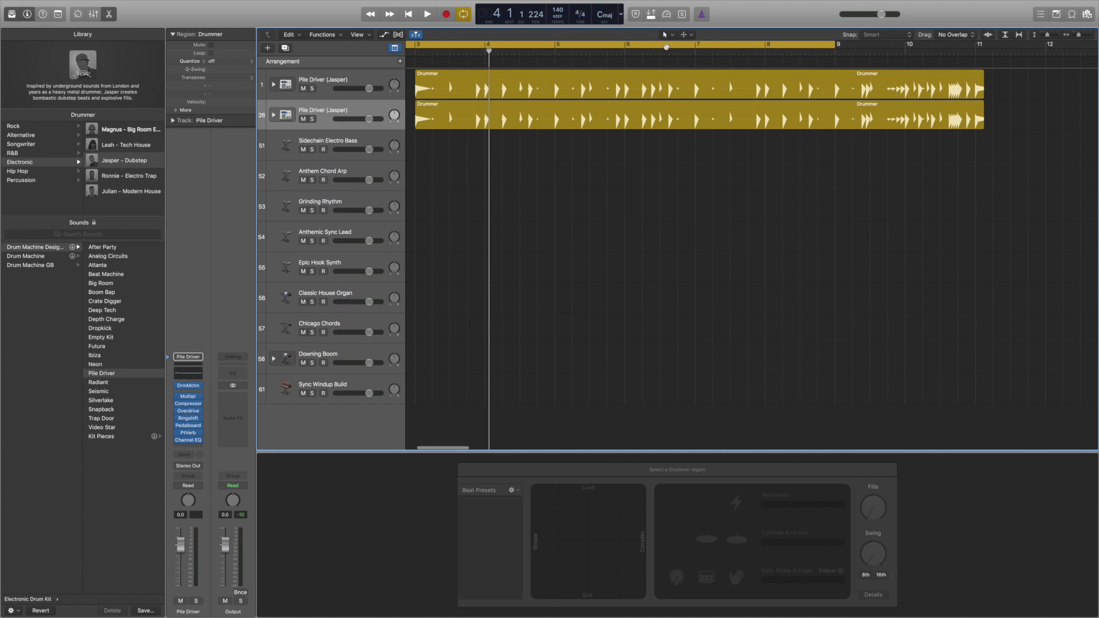
# - Split the second drum track's region at bar 11 and delete its long part
pyautogui.click(975, 54)
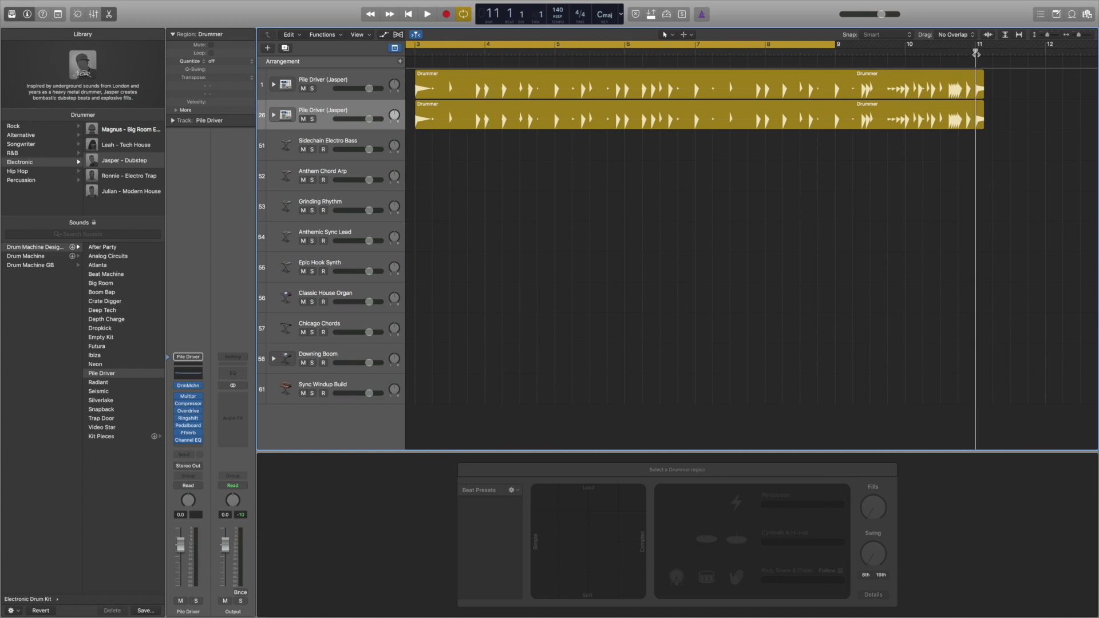
pyautogui.rightClick(977, 125)
pyautogui.click(994, 125)
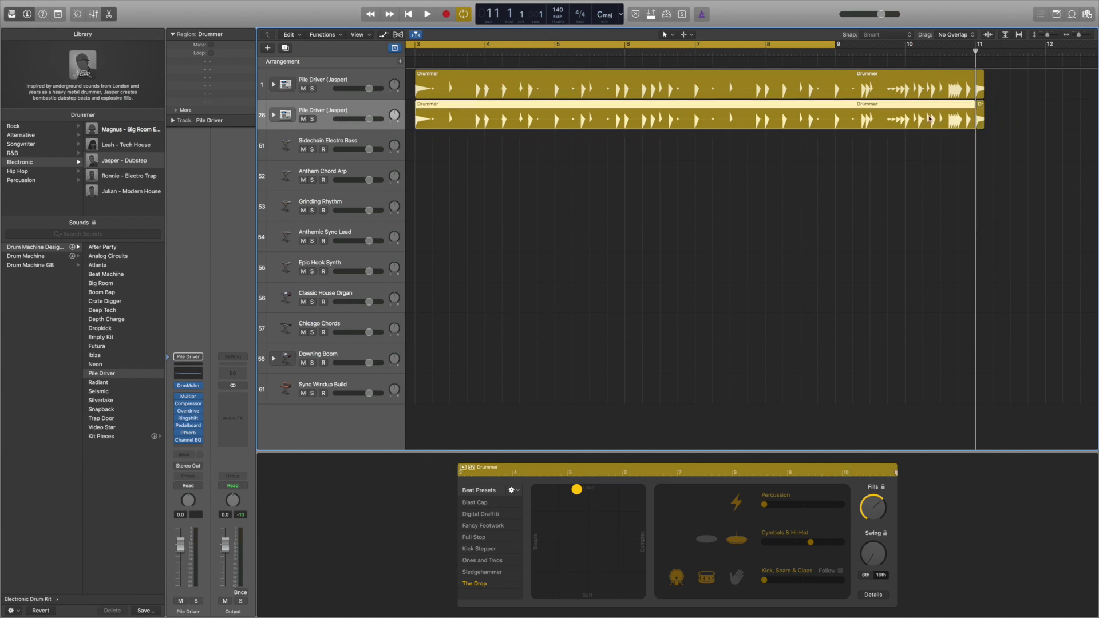
pyautogui.press('Delete')
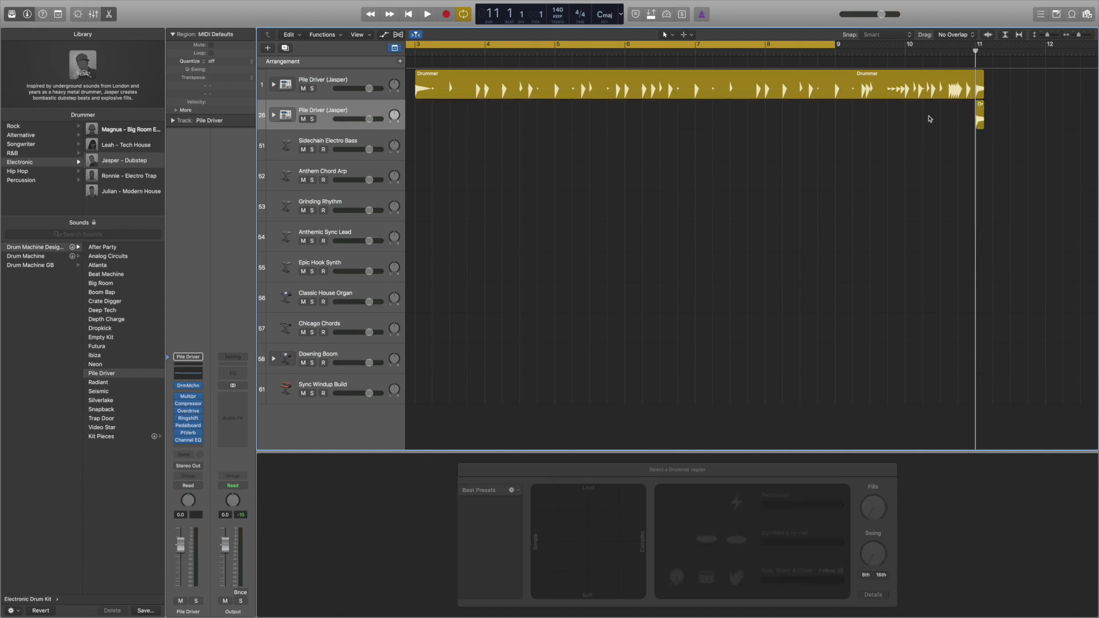
# - Split the first drum region at bar 11 and delete the piece after it
pyautogui.rightClick(976, 84)
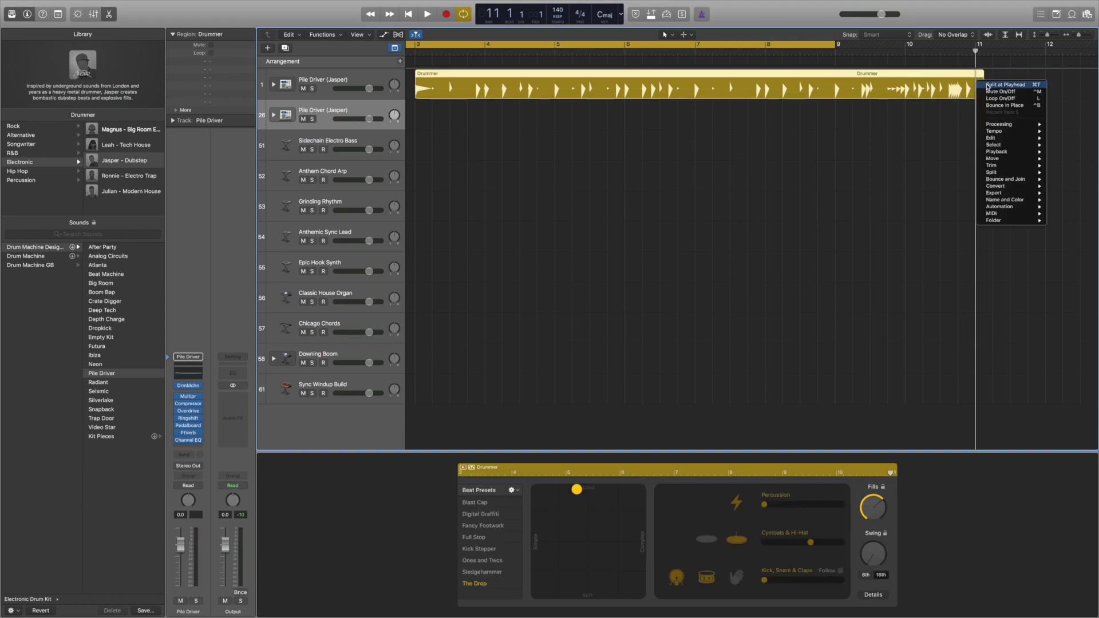
pyautogui.click(988, 86)
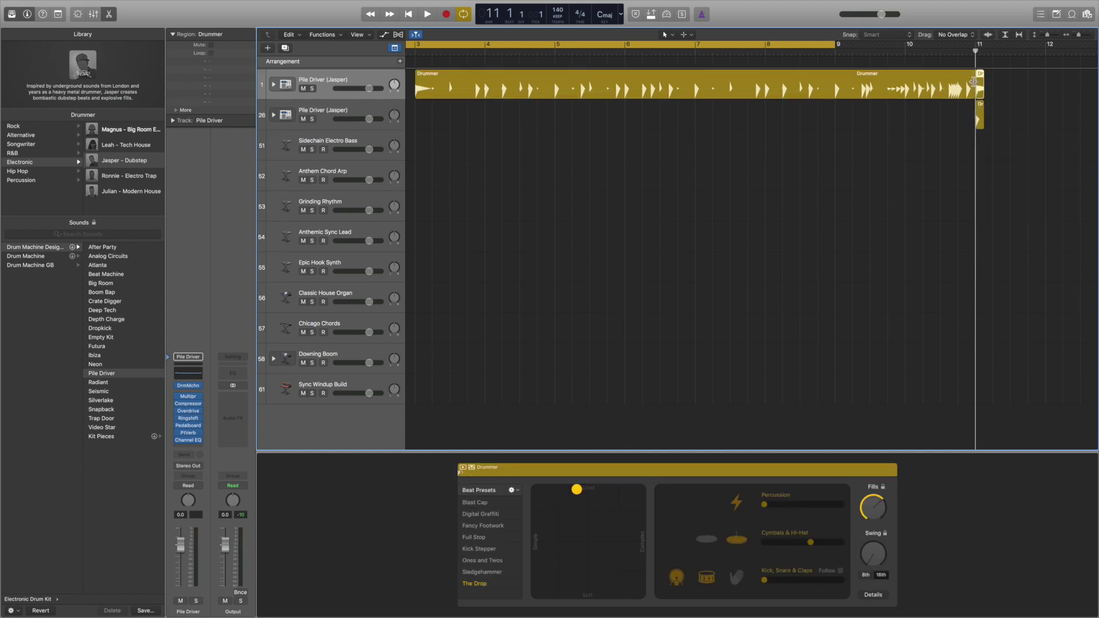
pyautogui.press('Delete')
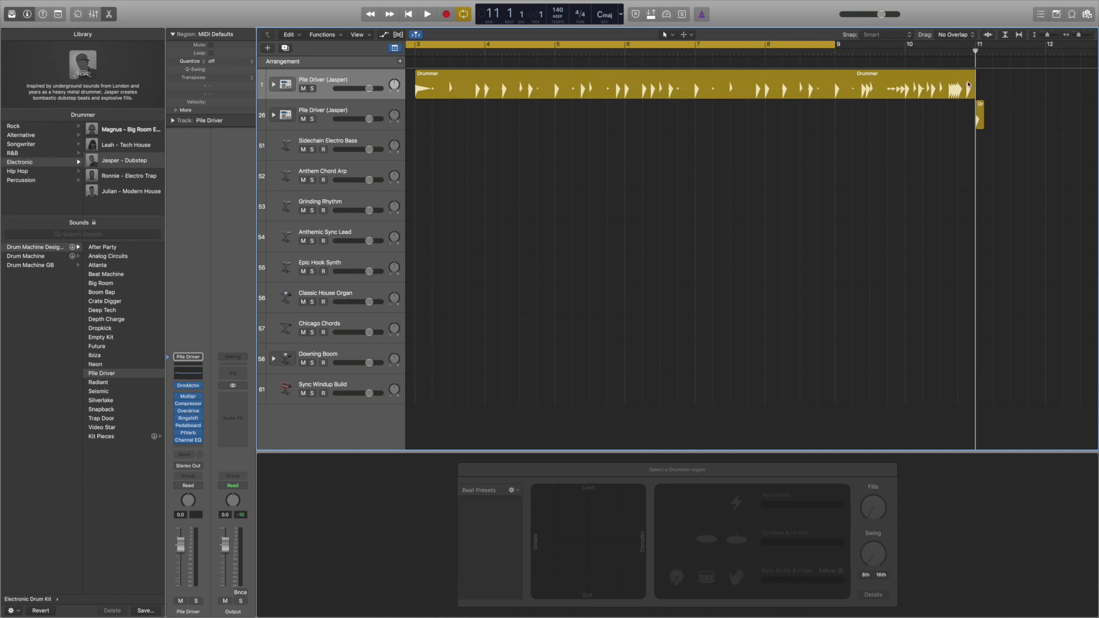
# - Turn off Cycle and split the first drum region at bars 7 and 9
pyautogui.click(699, 46)
pyautogui.click(695, 53)
pyautogui.rightClick(695, 84)
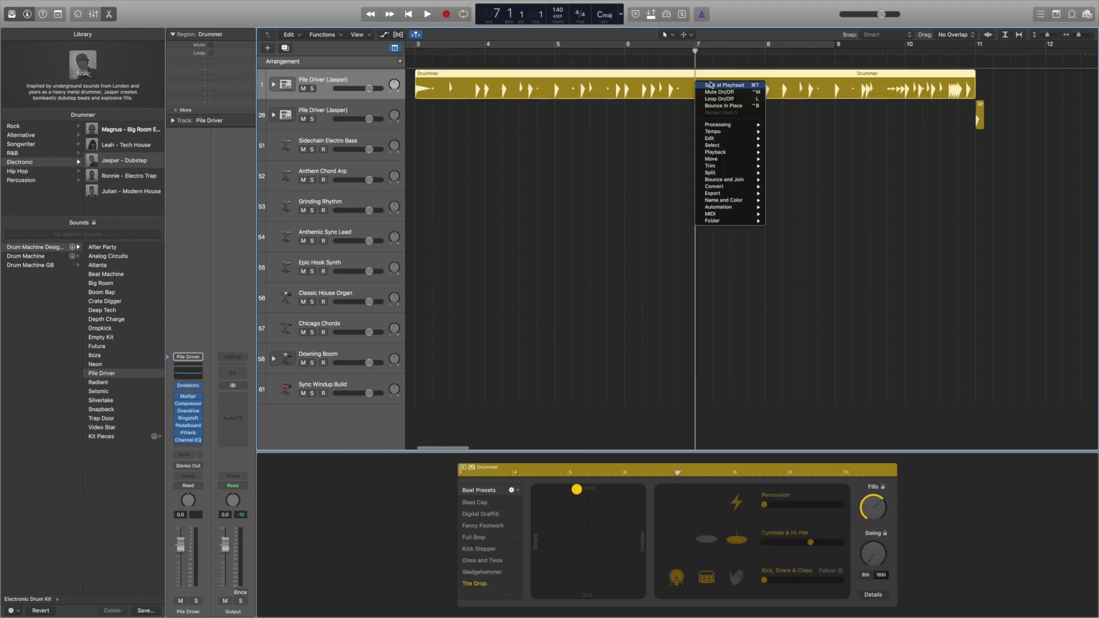
pyautogui.click(721, 85)
pyautogui.click(836, 51)
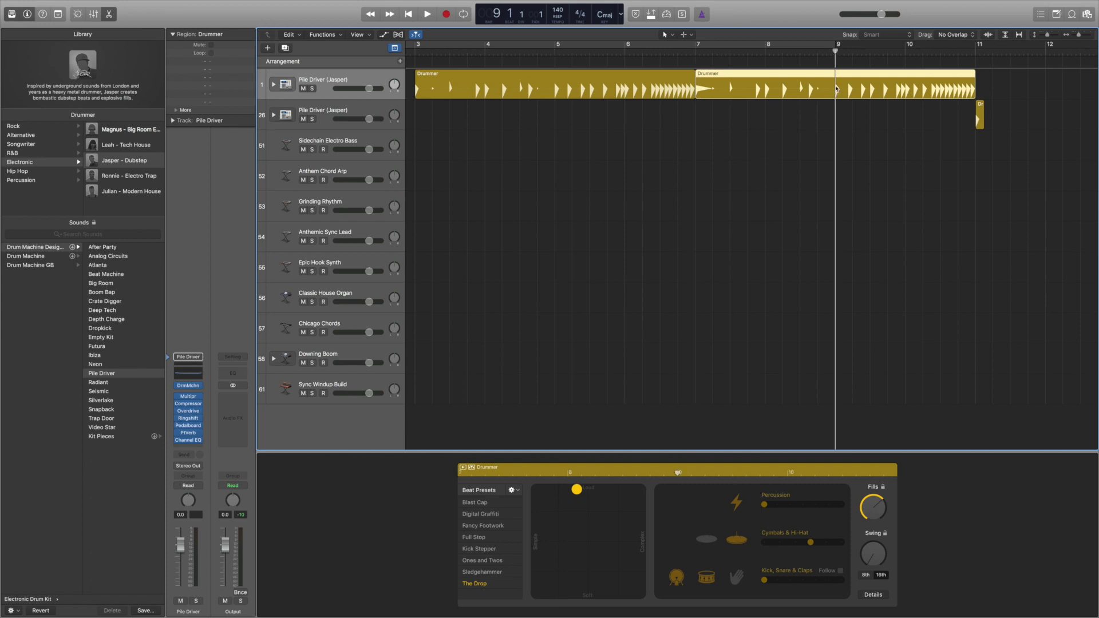
pyautogui.rightClick(836, 75)
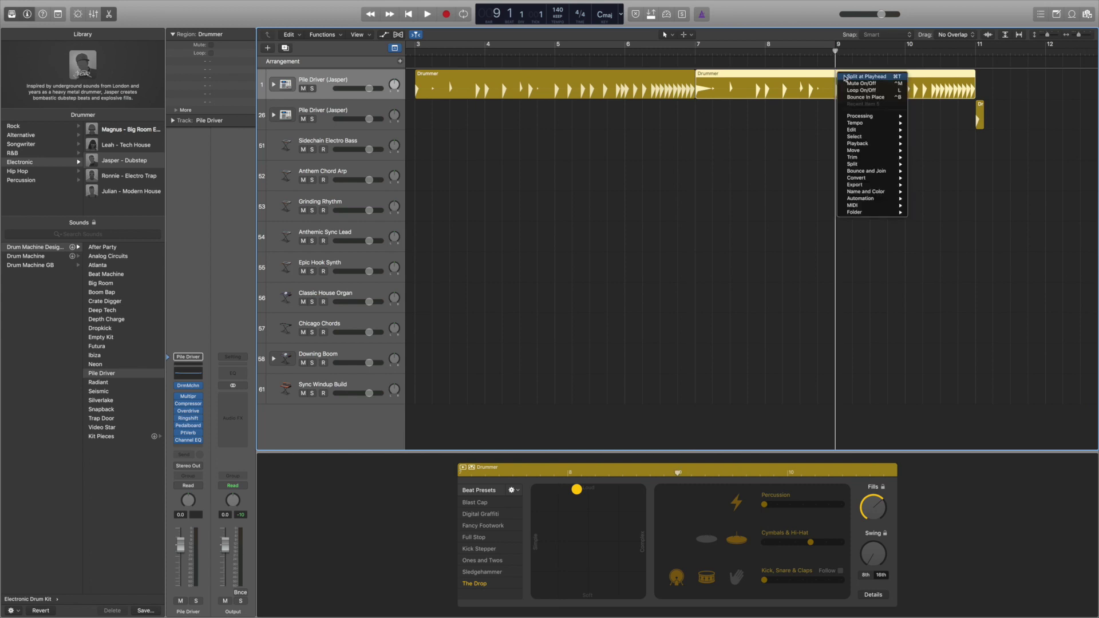
pyautogui.click(845, 78)
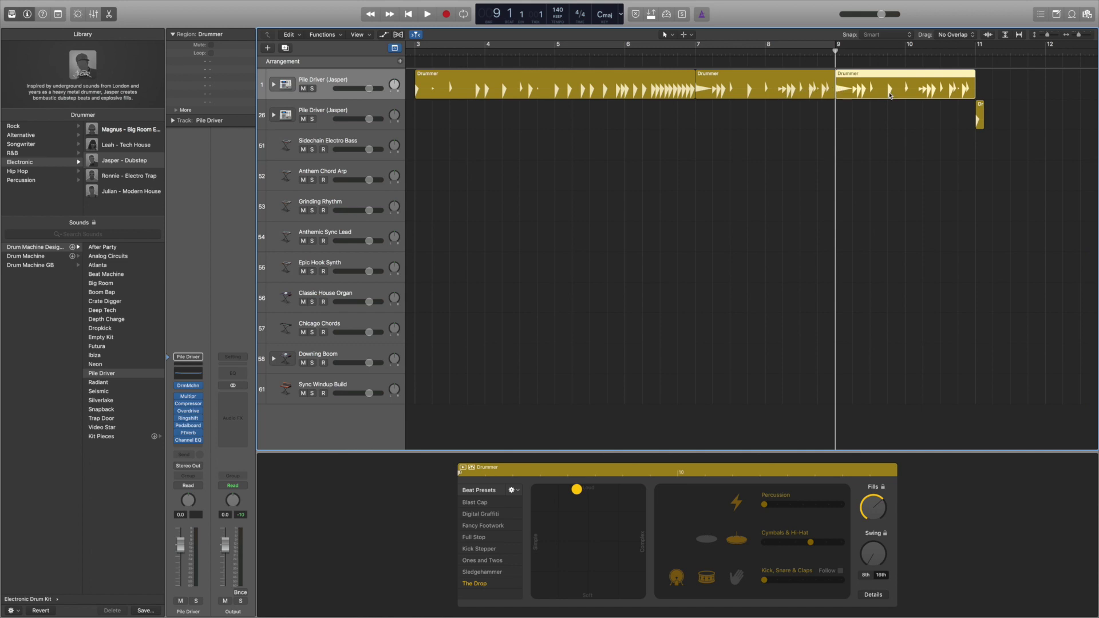
pyautogui.click(626, 53)
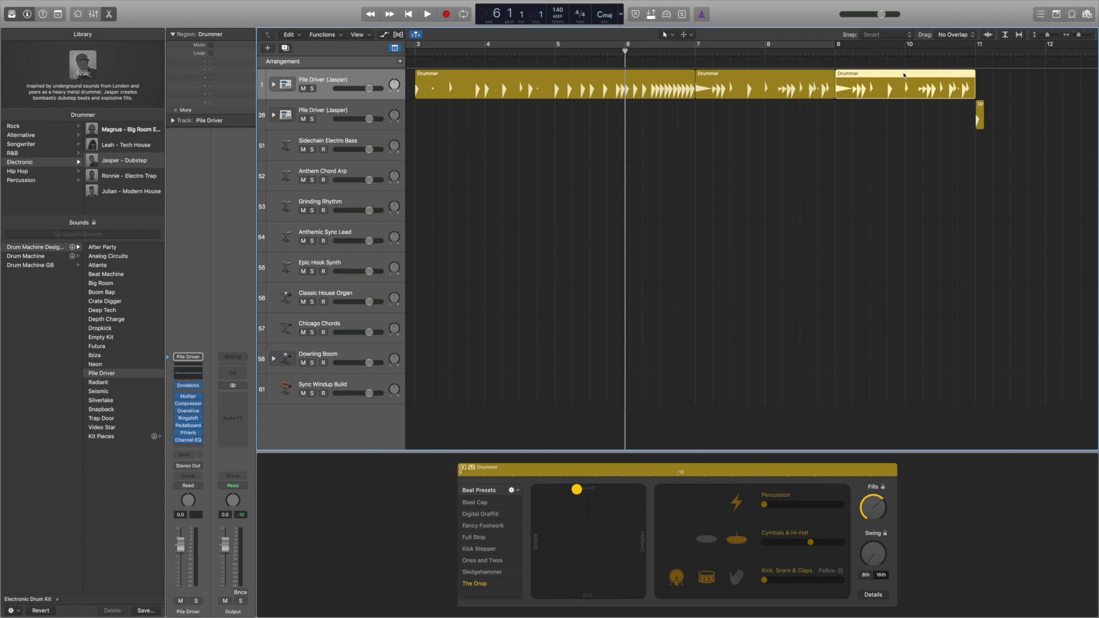
# - Turn down Fills on the bars 3–7 Drummer region and play from bar 3
pyautogui.click(580, 86)
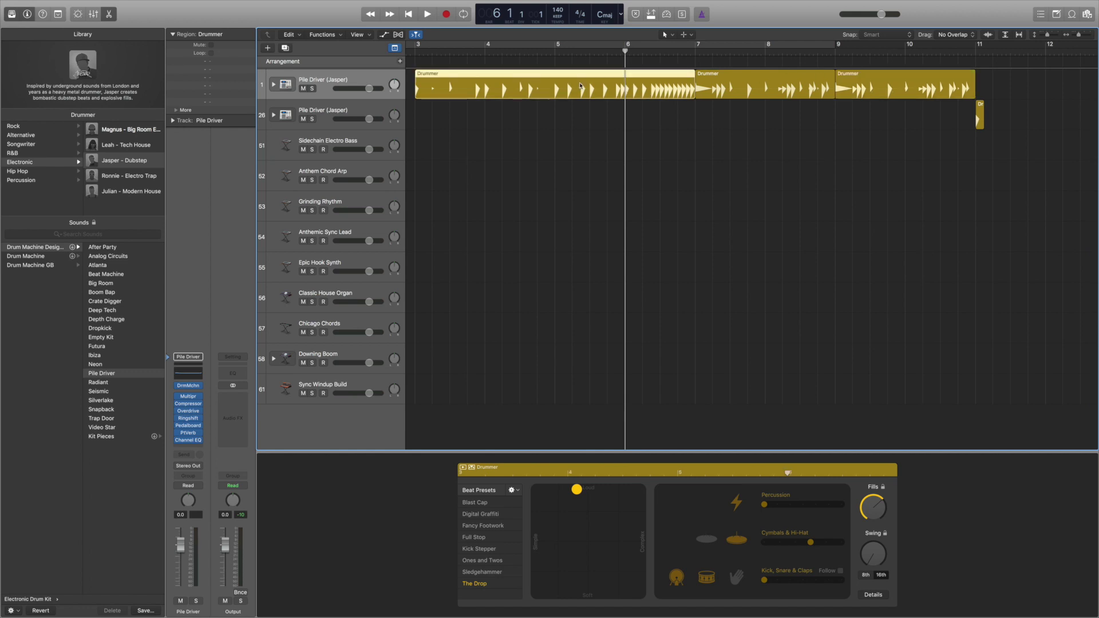
pyautogui.click(878, 506)
pyautogui.moveTo(865, 503); pyautogui.dragTo(877, 574)
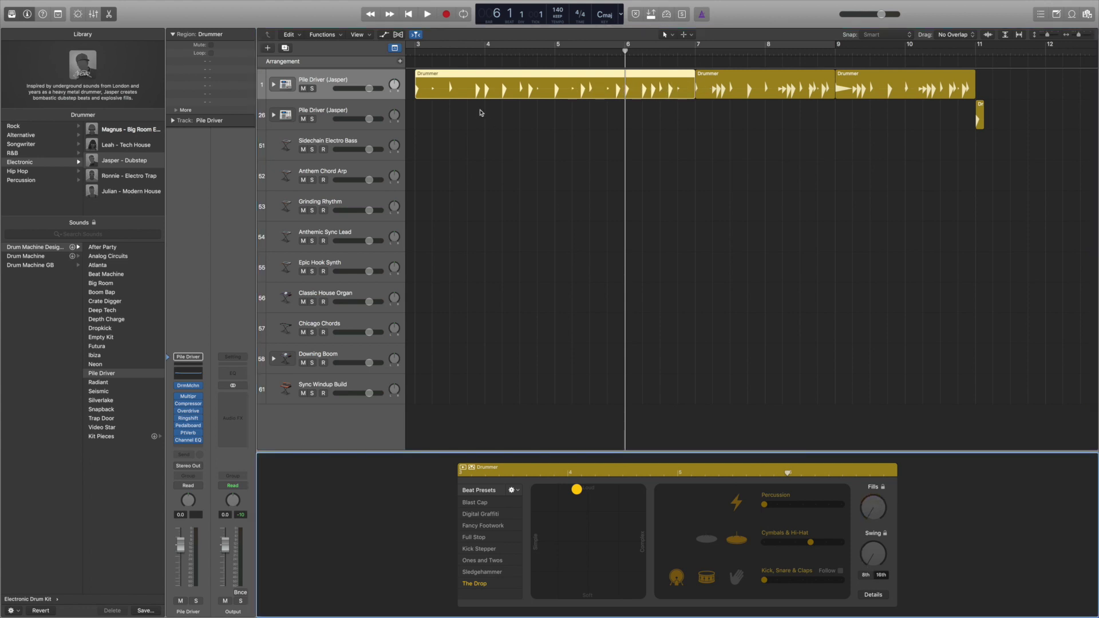
pyautogui.click(416, 53)
pyautogui.press('space')
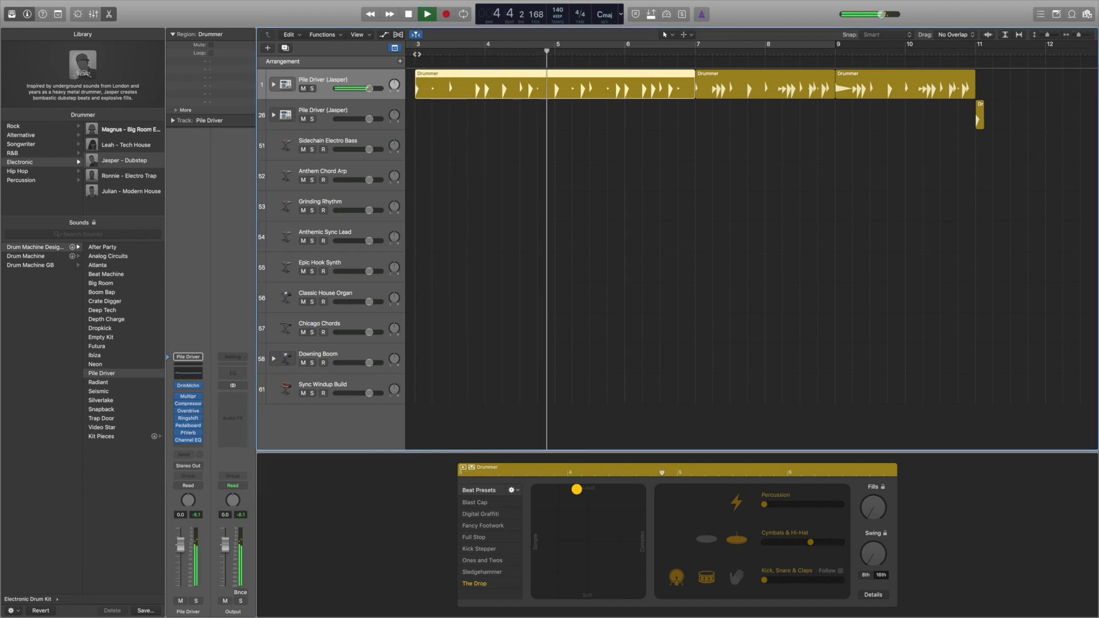
# - Make the bars 7–9 drum section's pattern more complex and audition it
pyautogui.click(408, 14)
pyautogui.click(789, 89)
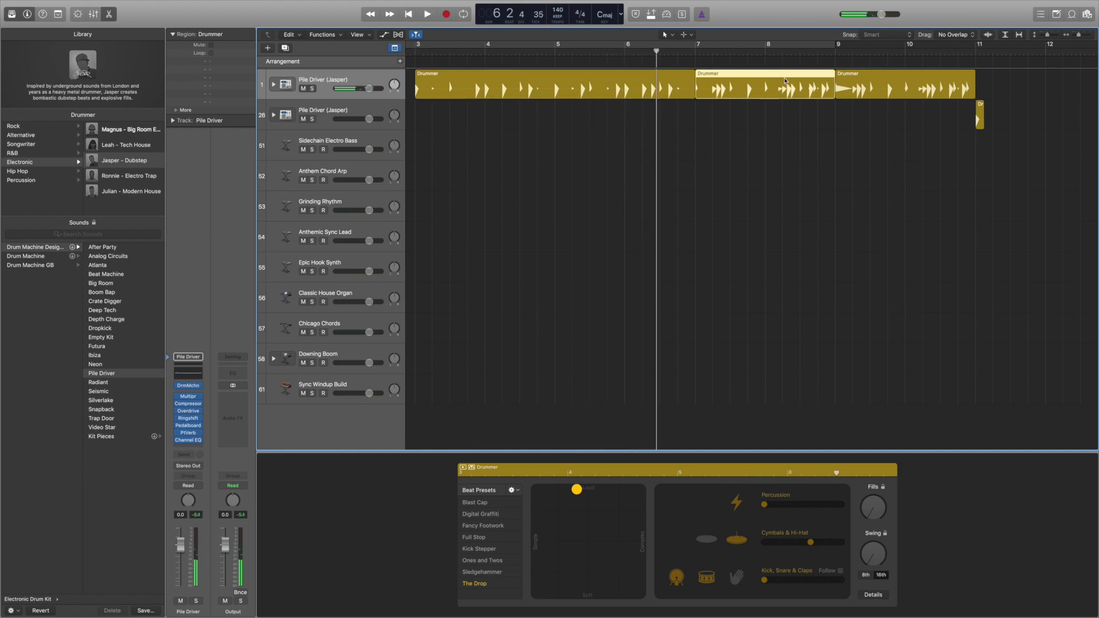
pyautogui.click(876, 499)
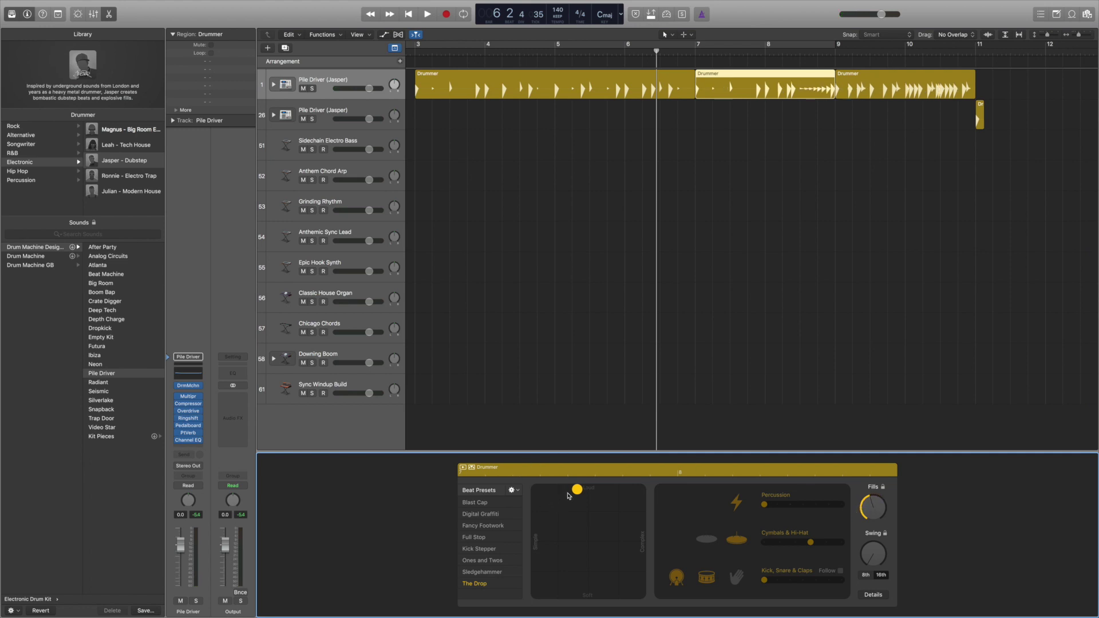
pyautogui.moveTo(577, 490); pyautogui.dragTo(654, 491)
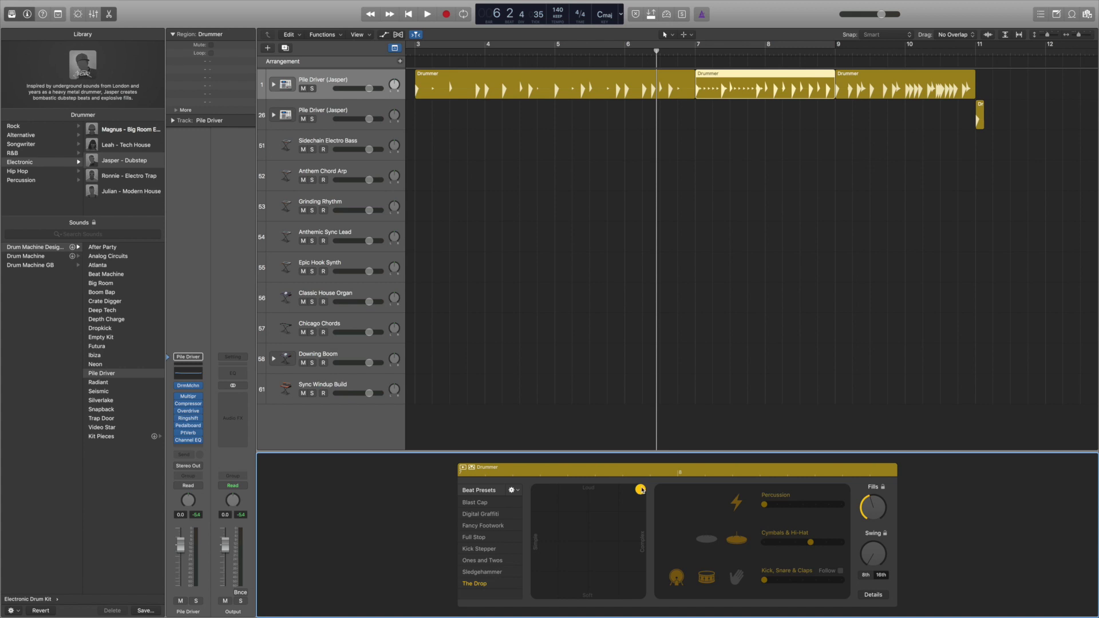
pyautogui.press('space')
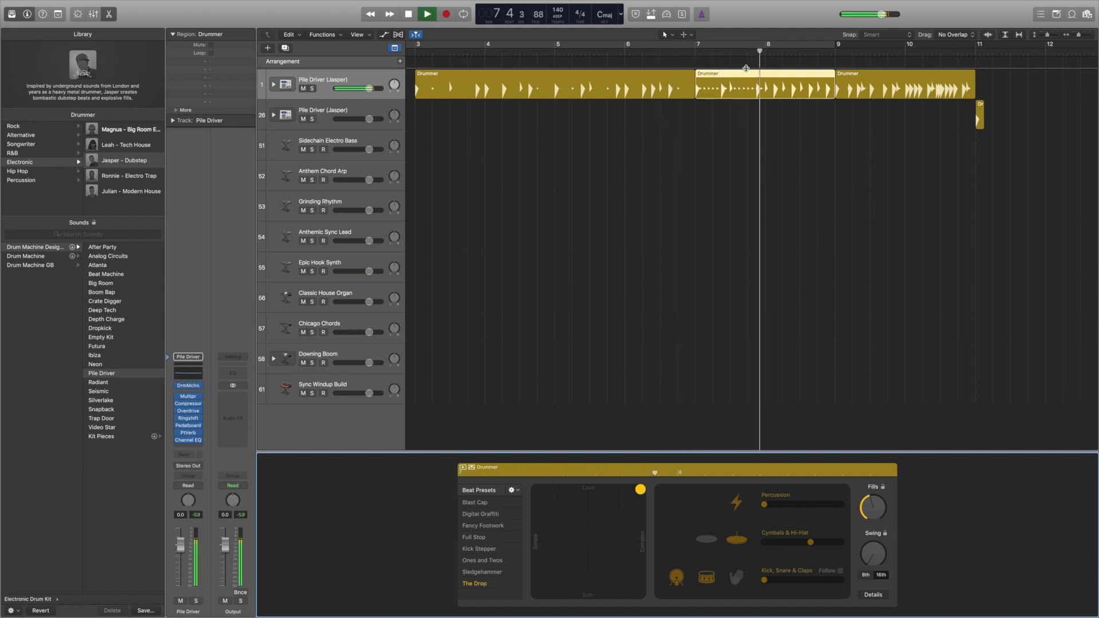
pyautogui.press('space')
# - Raise fills and make the bars 9–11 section louder and more complex, then audition it
pyautogui.click(971, 80)
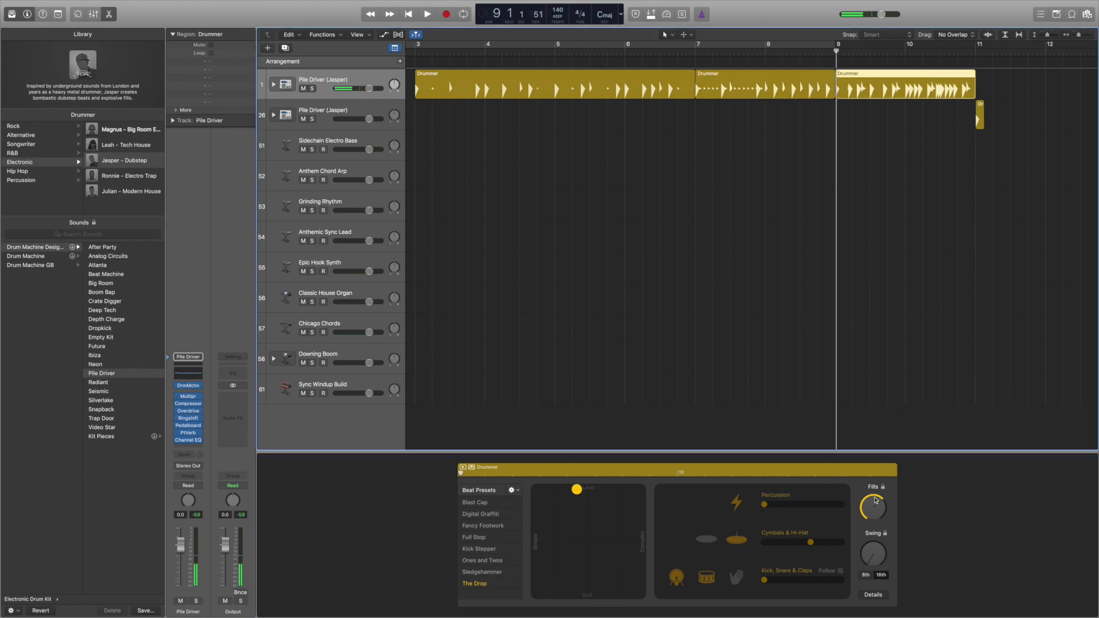
pyautogui.moveTo(869, 519); pyautogui.dragTo(869, 522)
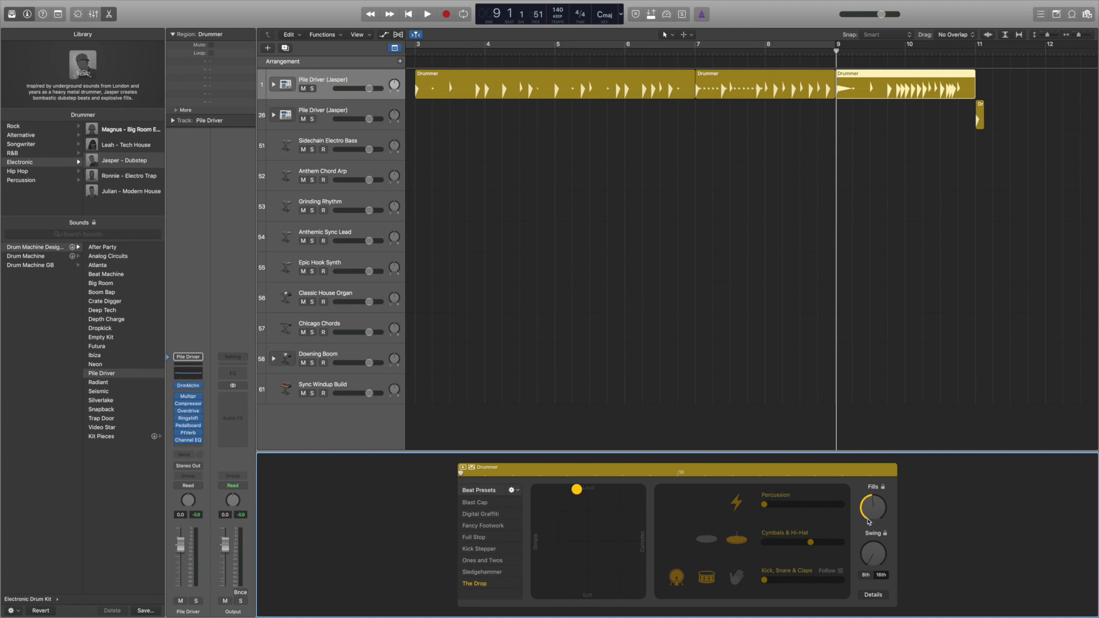
pyautogui.moveTo(568, 492); pyautogui.dragTo(641, 493)
pyautogui.press('space')
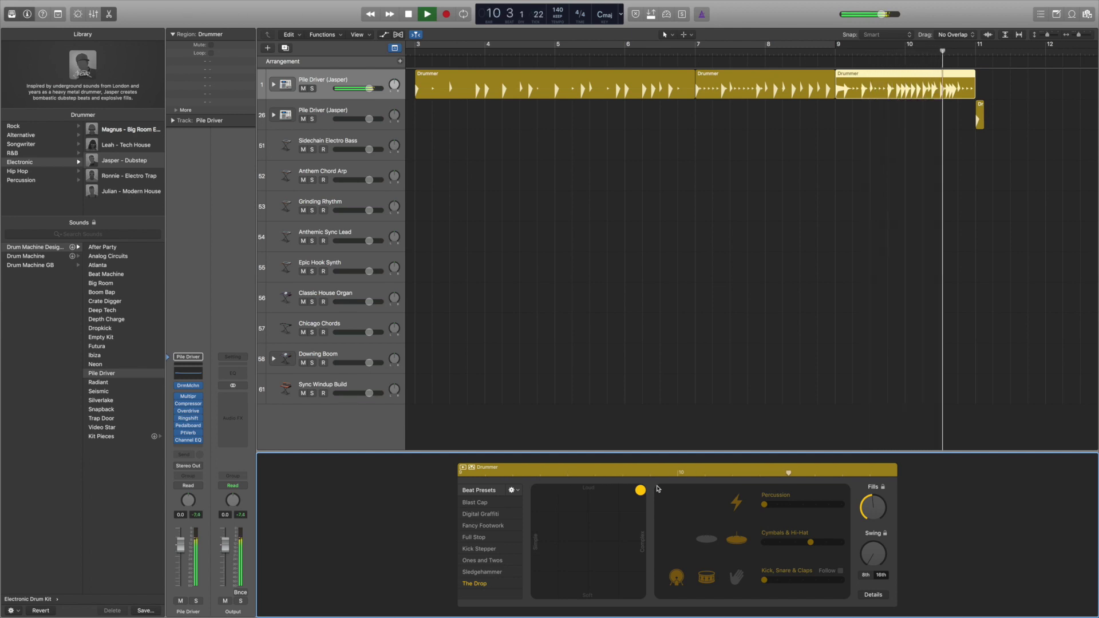
pyautogui.press('space')
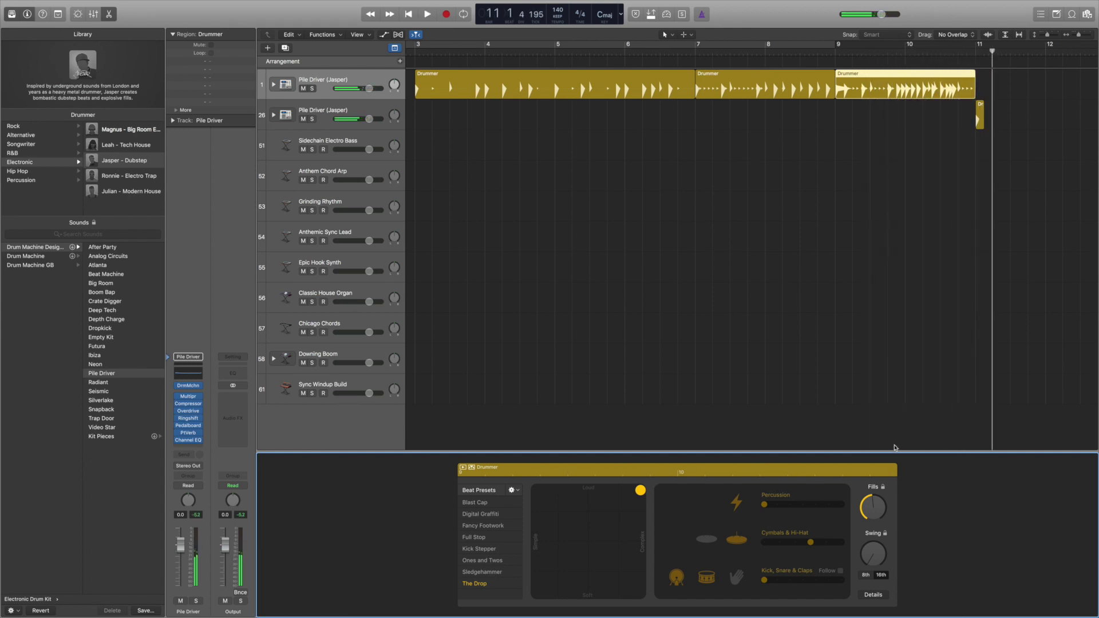
# - Load the Bright Long Verb preset in the Pile Driver channel's PlatinumVerb
pyautogui.click(977, 122)
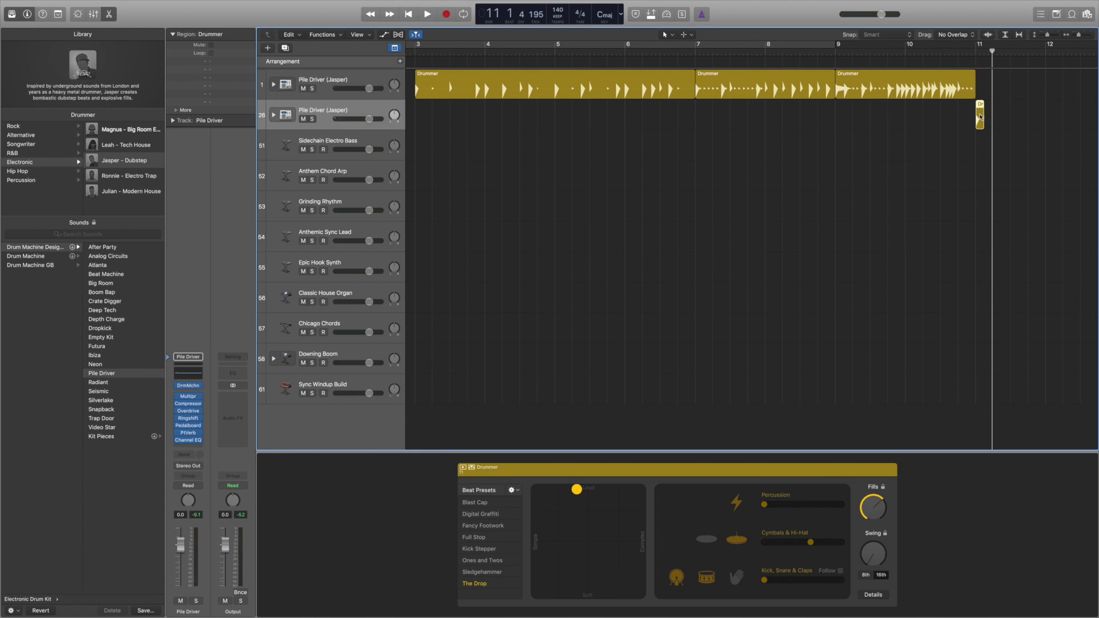
pyautogui.moveTo(191, 435)
pyautogui.click(190, 435)
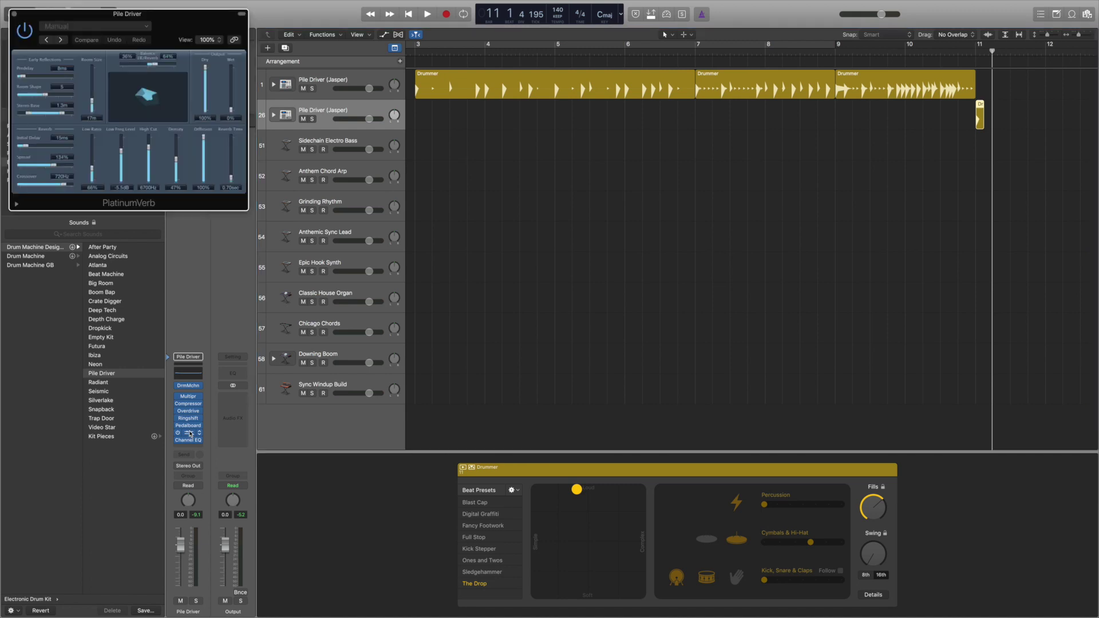
pyautogui.click(67, 28)
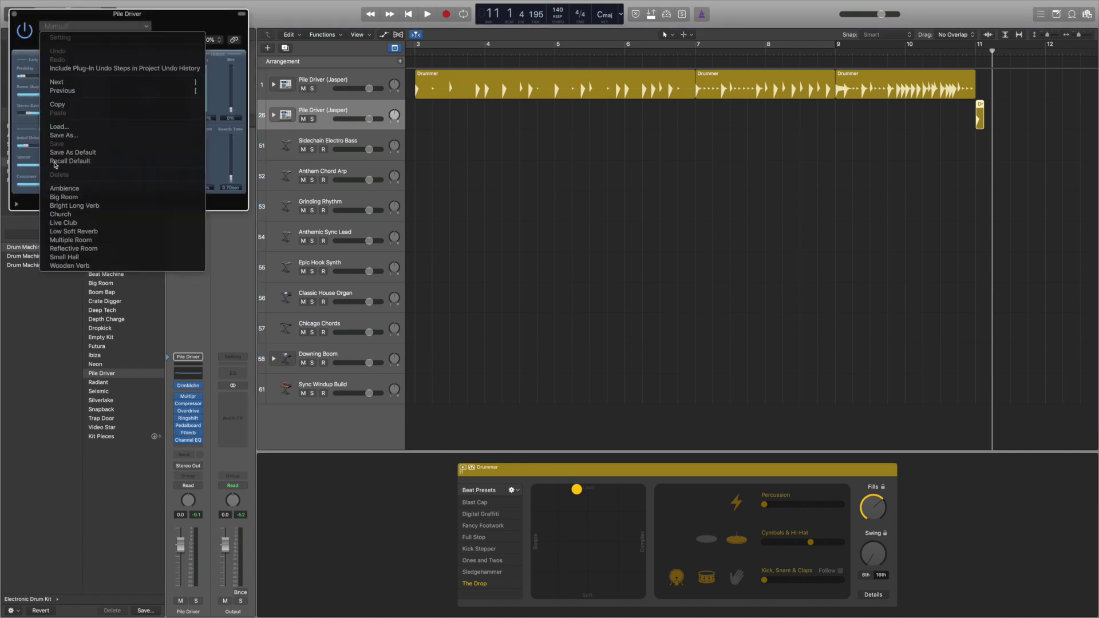
pyautogui.click(64, 206)
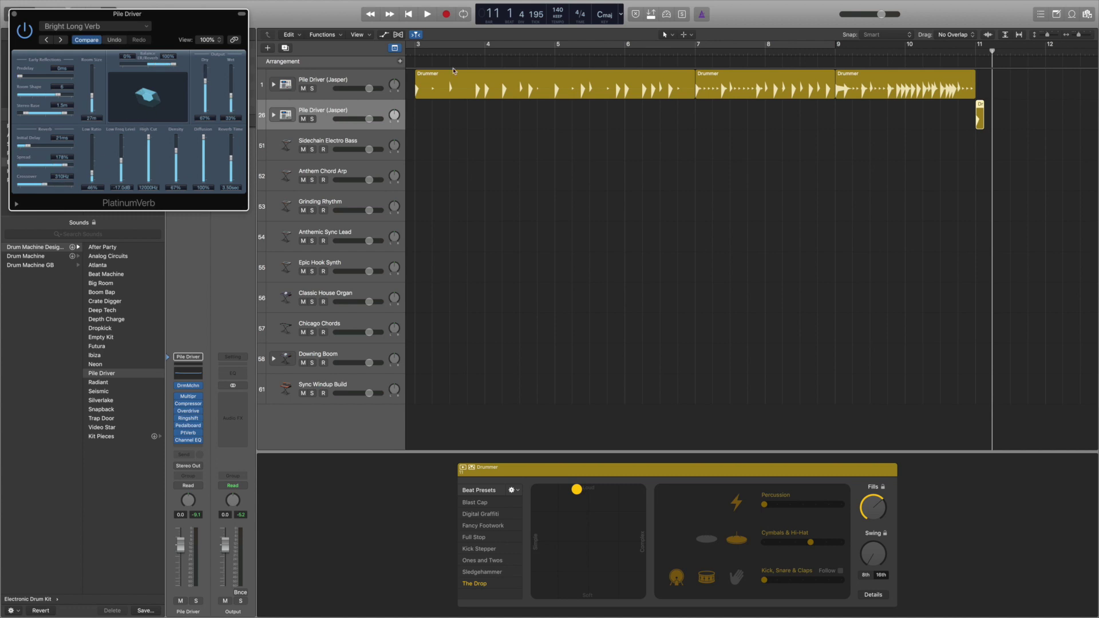
# - Raise the Pile Driver track to +4.3 dB, lengthen the bar 11 region, and audition from bar 10
pyautogui.moveTo(369, 118); pyautogui.dragTo(378, 118)
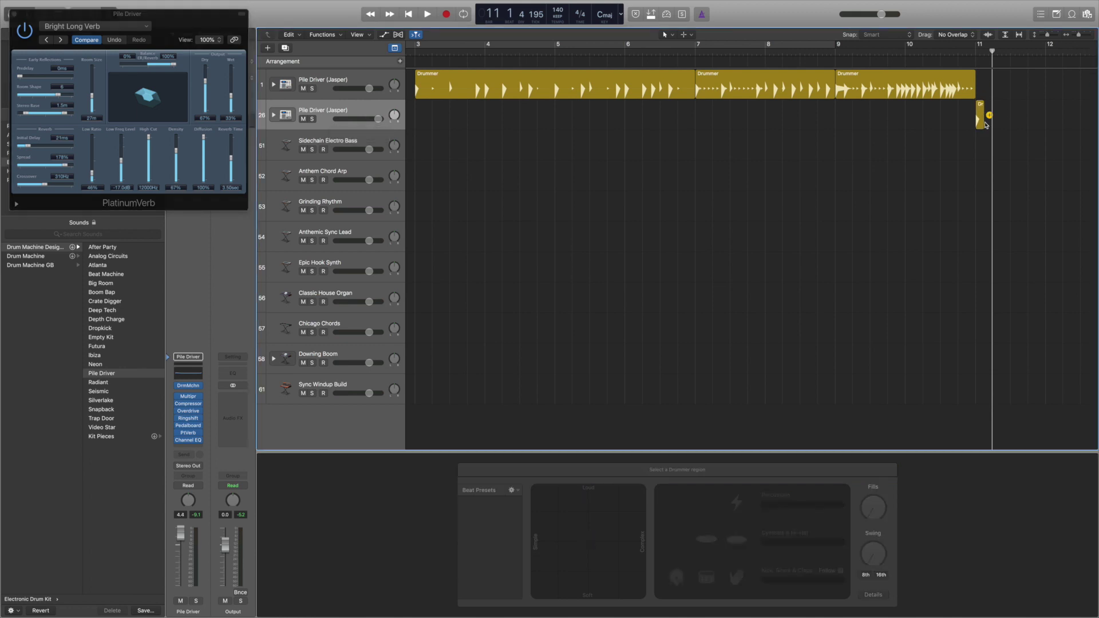
pyautogui.moveTo(981, 122); pyautogui.dragTo(994, 123)
pyautogui.click(955, 53)
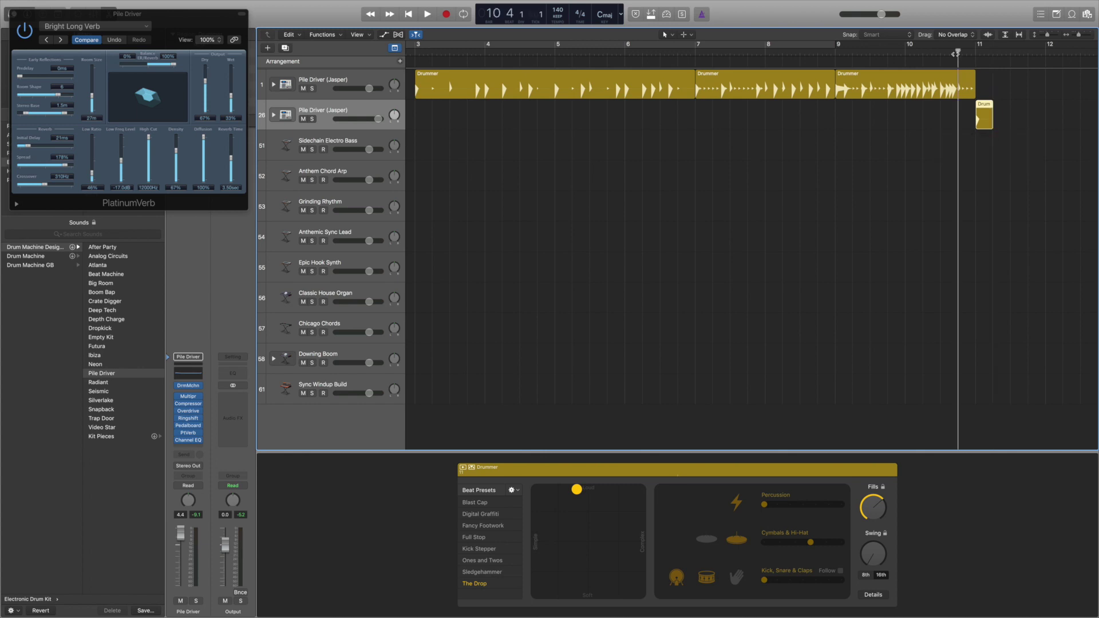
pyautogui.press('space')
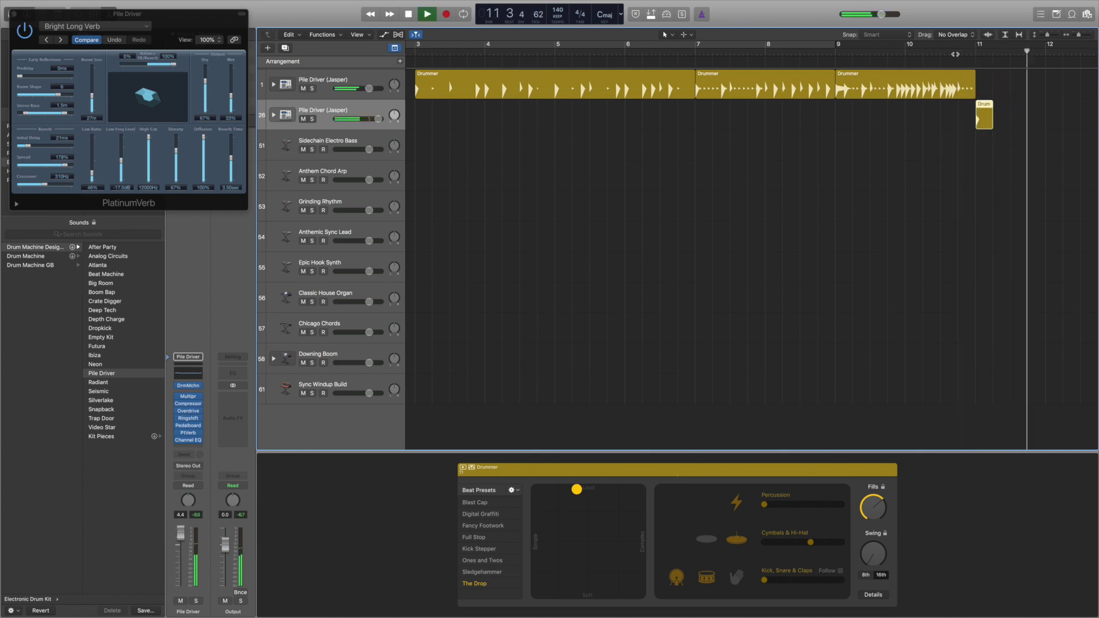
pyautogui.press('space')
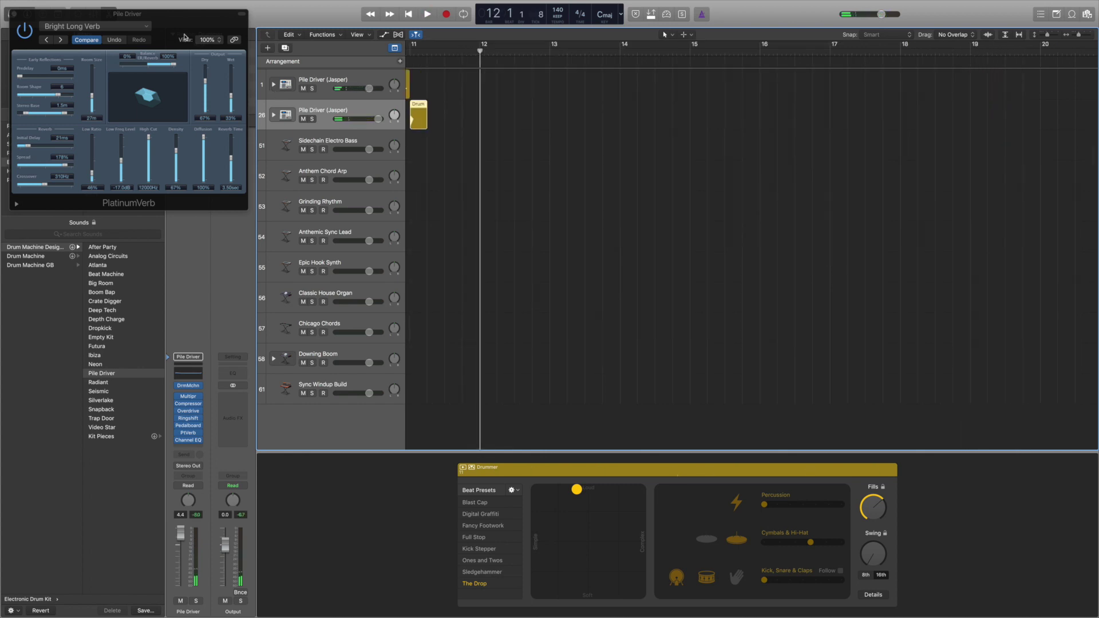
pyautogui.click(15, 14)
pyautogui.hscroll(-10, 478, 143)
pyautogui.hscroll(-3, 350, 116)
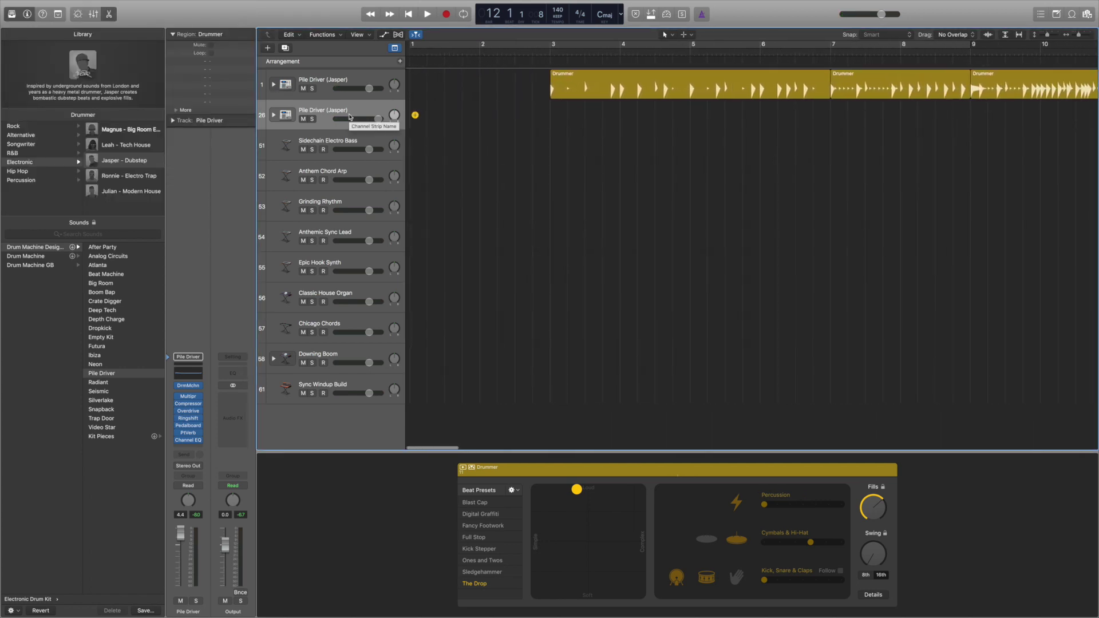
# - Add an empty Audio 1 track, search loops for 'barr', and preview Barricade Arpeggio
pyautogui.click(267, 48)
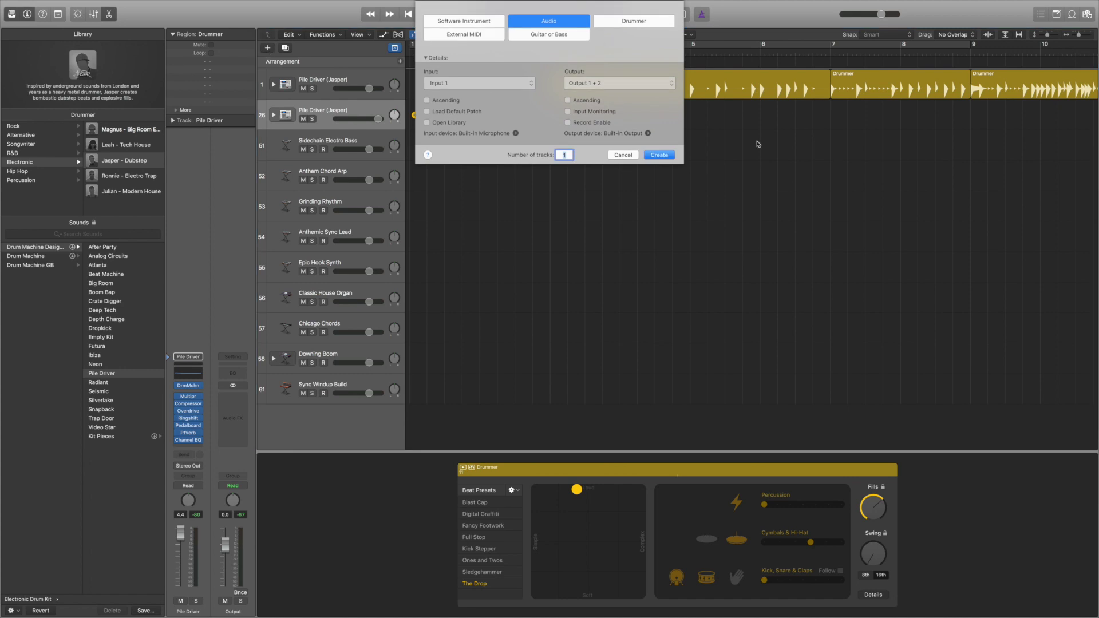
pyautogui.click(659, 155)
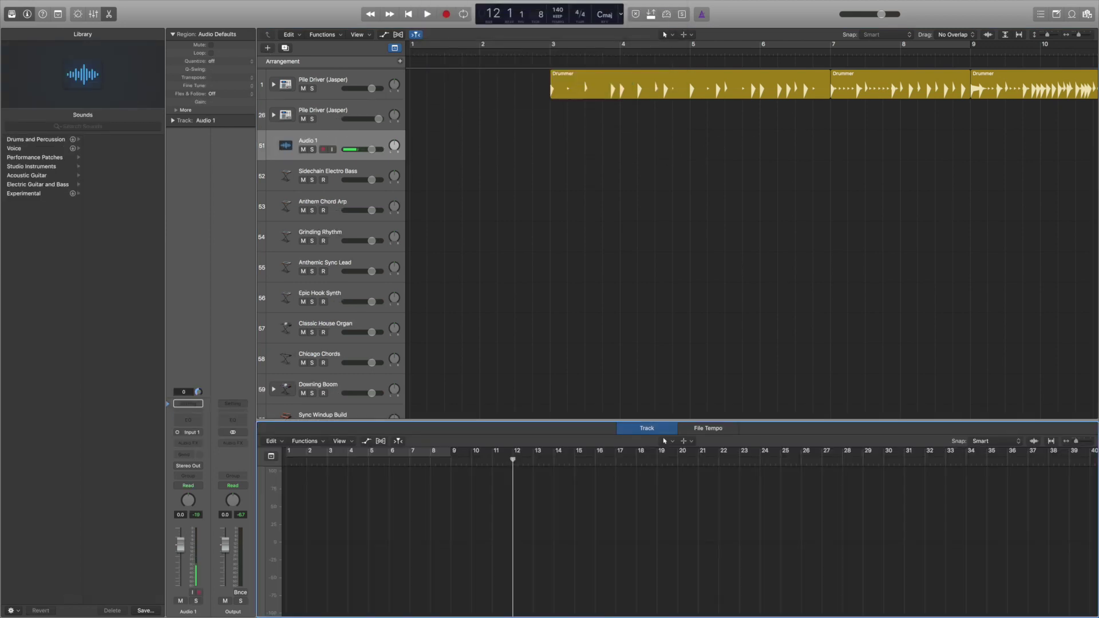
pyautogui.click(1072, 17)
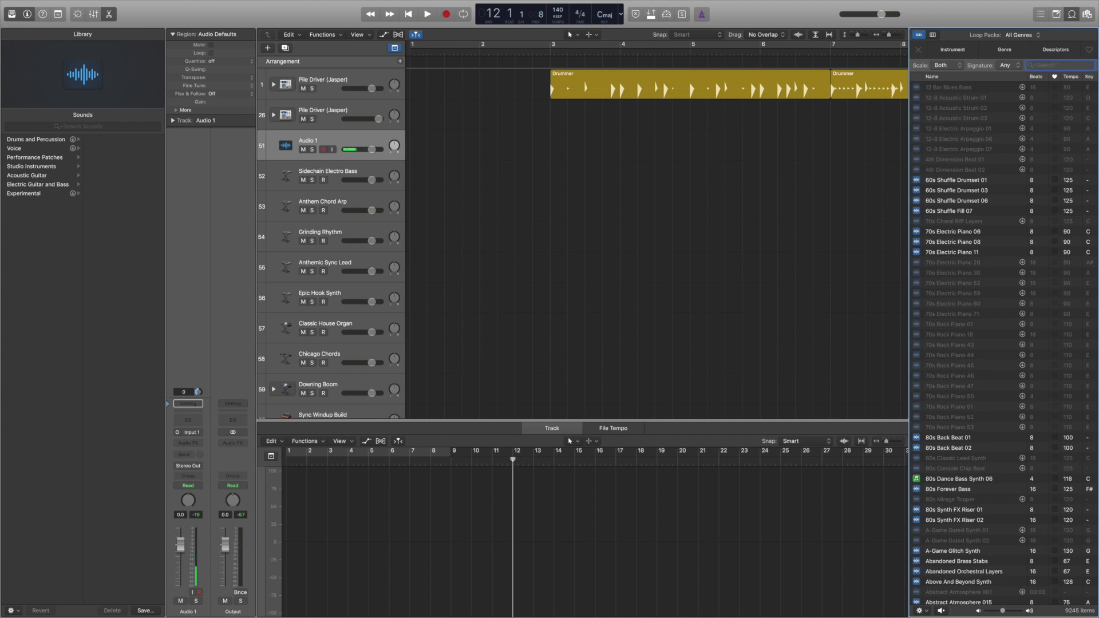
pyautogui.write('rr')
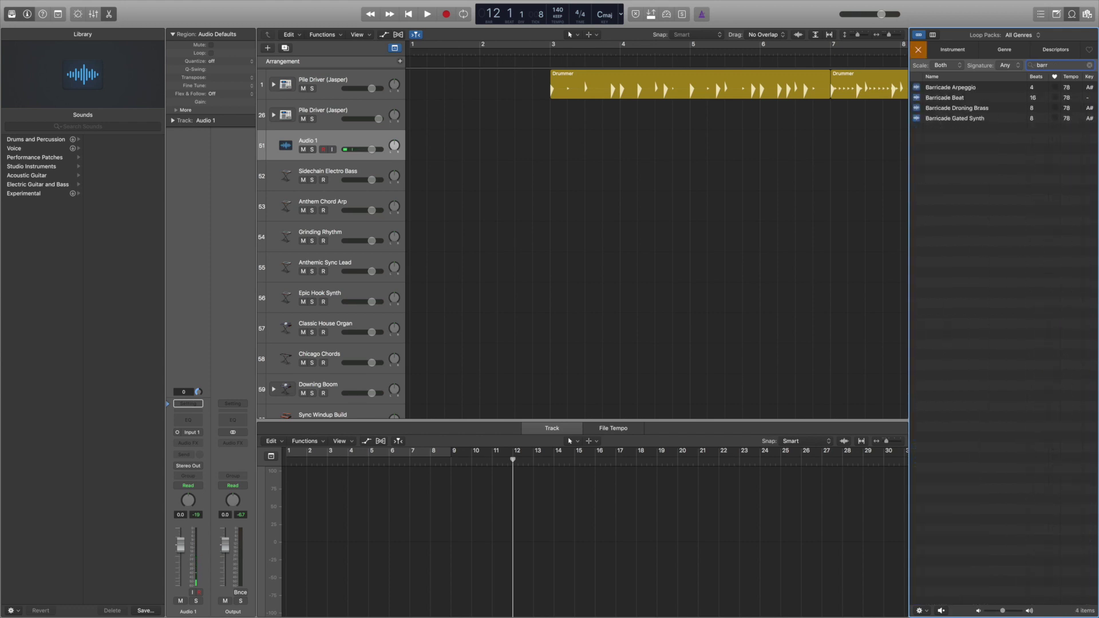
pyautogui.click(966, 90)
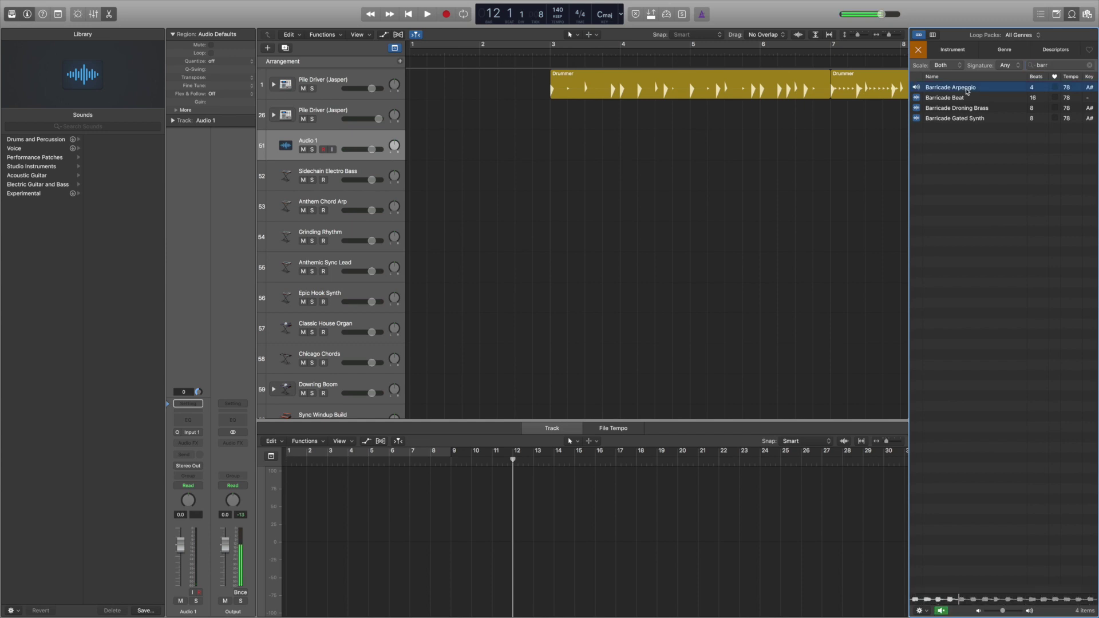
pyautogui.press('space')
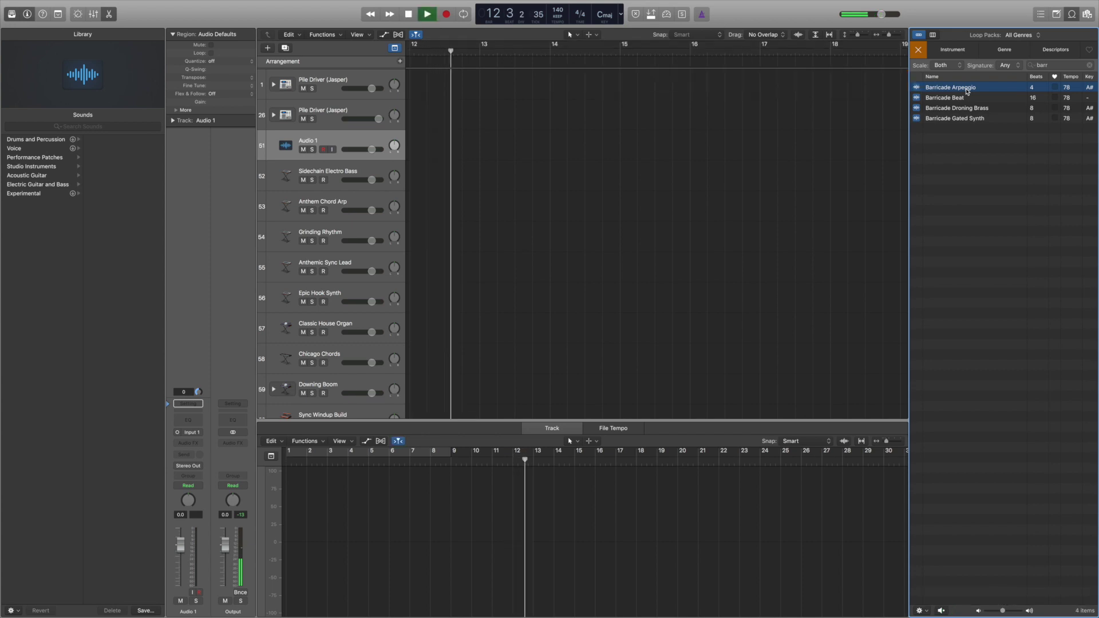
pyautogui.hscroll(-10, 749, 178)
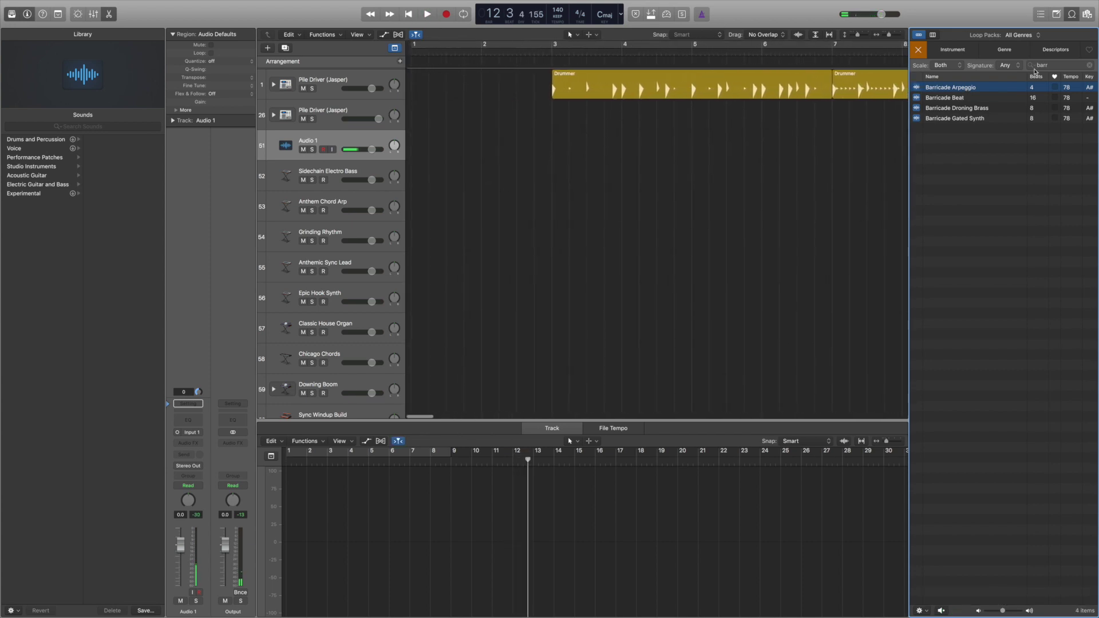
# - Place Barricade Arpeggio at bar 1 on the new track and copy it through bar 11
pyautogui.moveTo(950, 87); pyautogui.dragTo(410, 154)
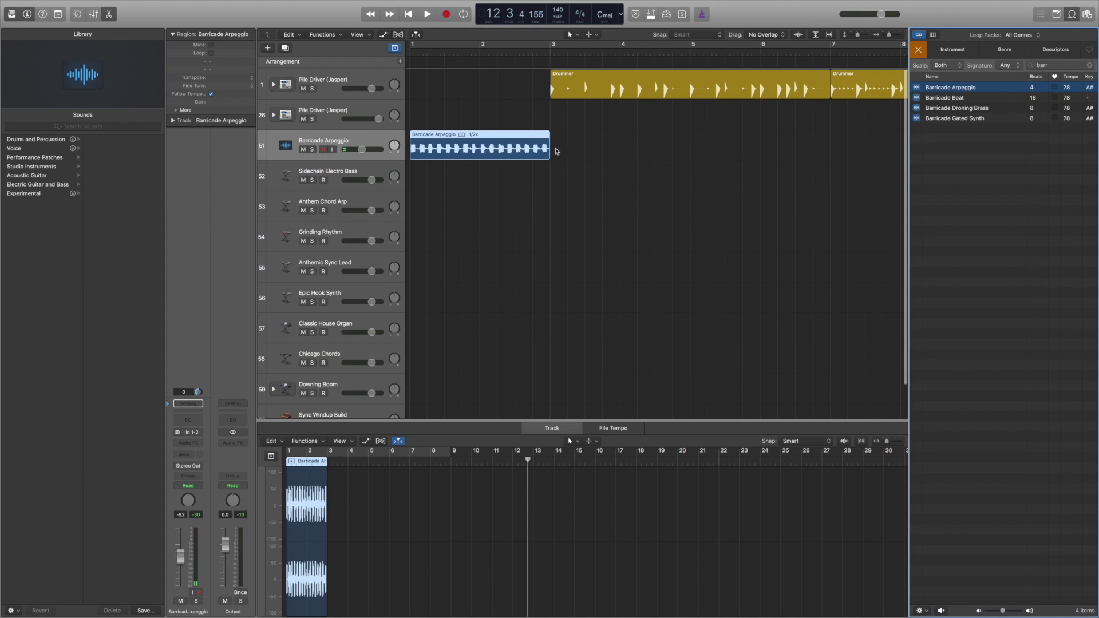
pyautogui.moveTo(548, 147); pyautogui.dragTo(595, 144)
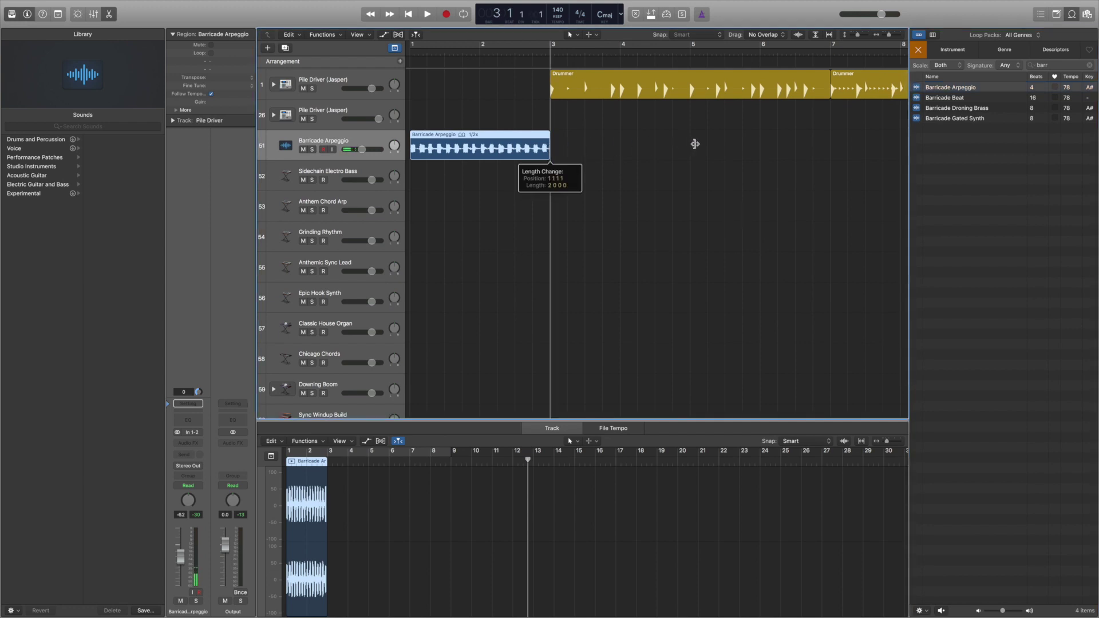
pyautogui.moveTo(701, 144); pyautogui.dragTo(777, 148)
pyautogui.hscroll(5, 774, 145)
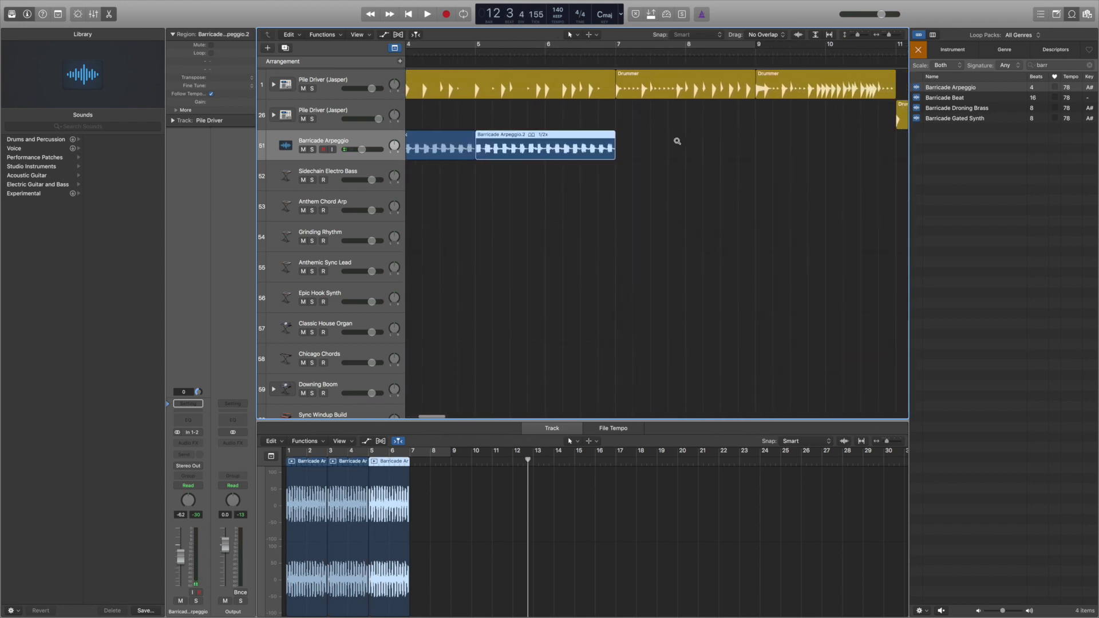
pyautogui.moveTo(595, 149); pyautogui.dragTo(853, 150)
pyautogui.hscroll(-2, 743, 155)
pyautogui.hscroll(-3, 743, 155)
# - Play the arrangement from bar 2 to hear the arpeggio
pyautogui.click(510, 51)
pyautogui.press('space')
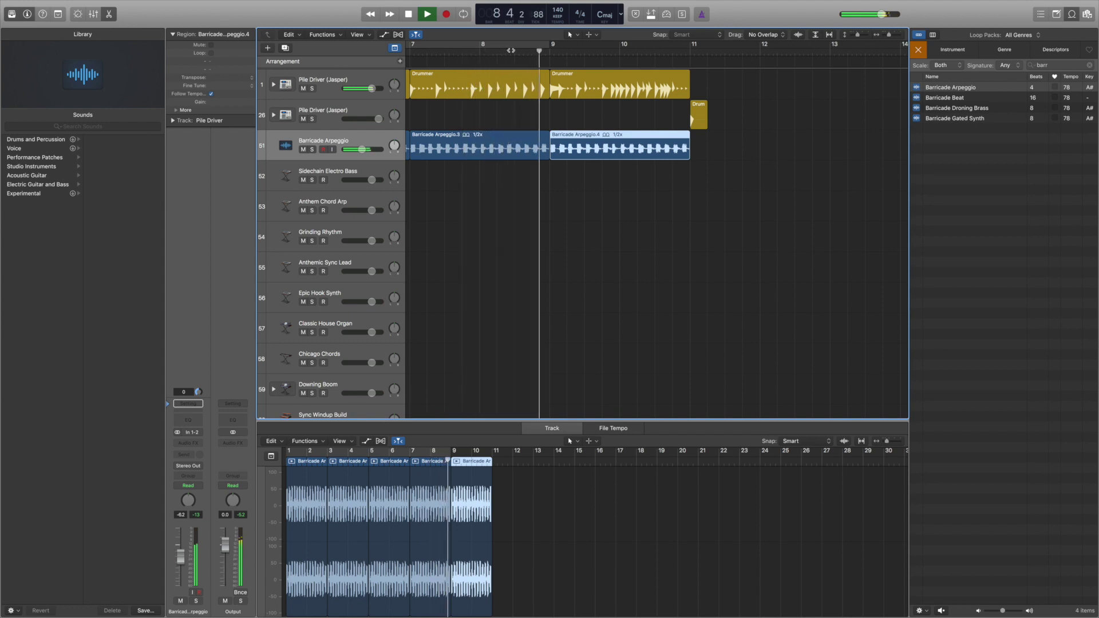
pyautogui.press('space')
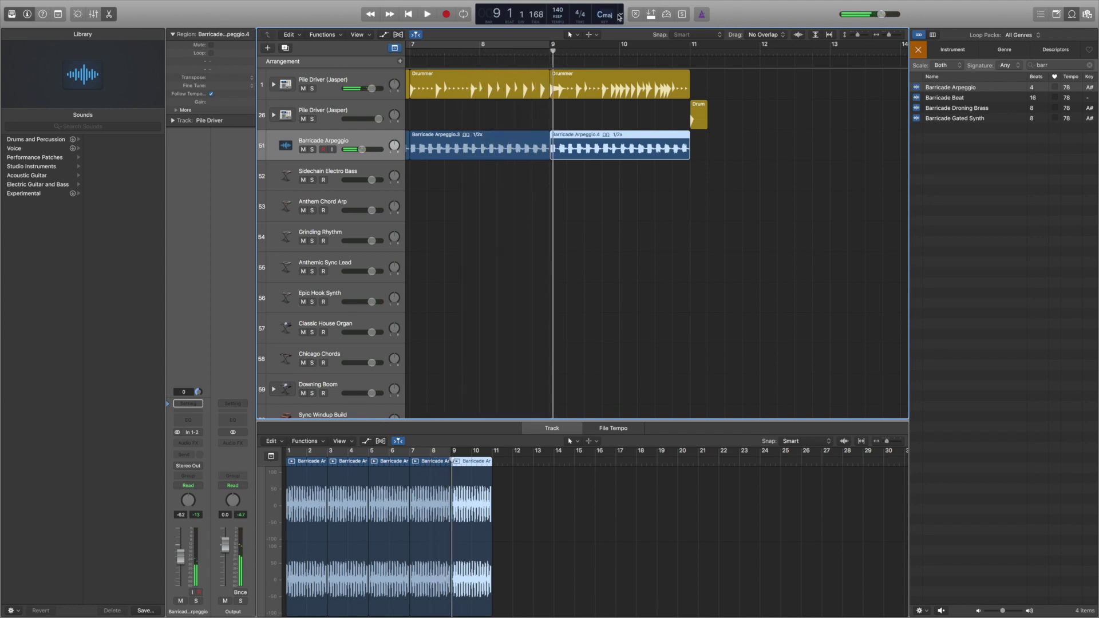
# - Search loops for 'aggresiv' and try placing Aggressive Stance Bass on track 52
pyautogui.moveTo(925, 3)
pyautogui.click(1046, 64)
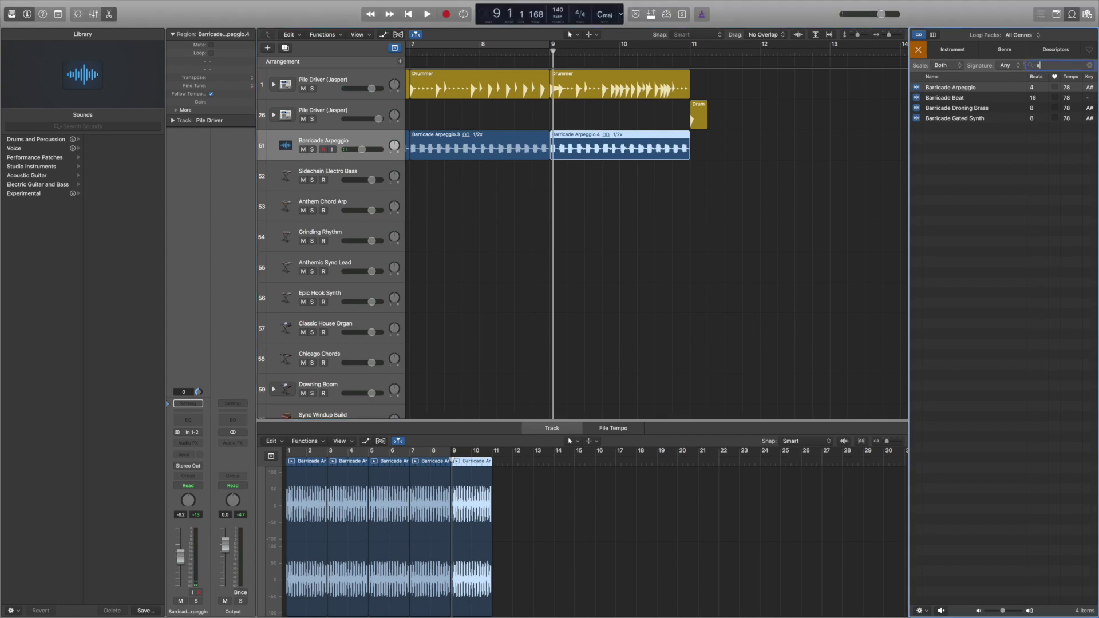
pyautogui.write('aggresiv')
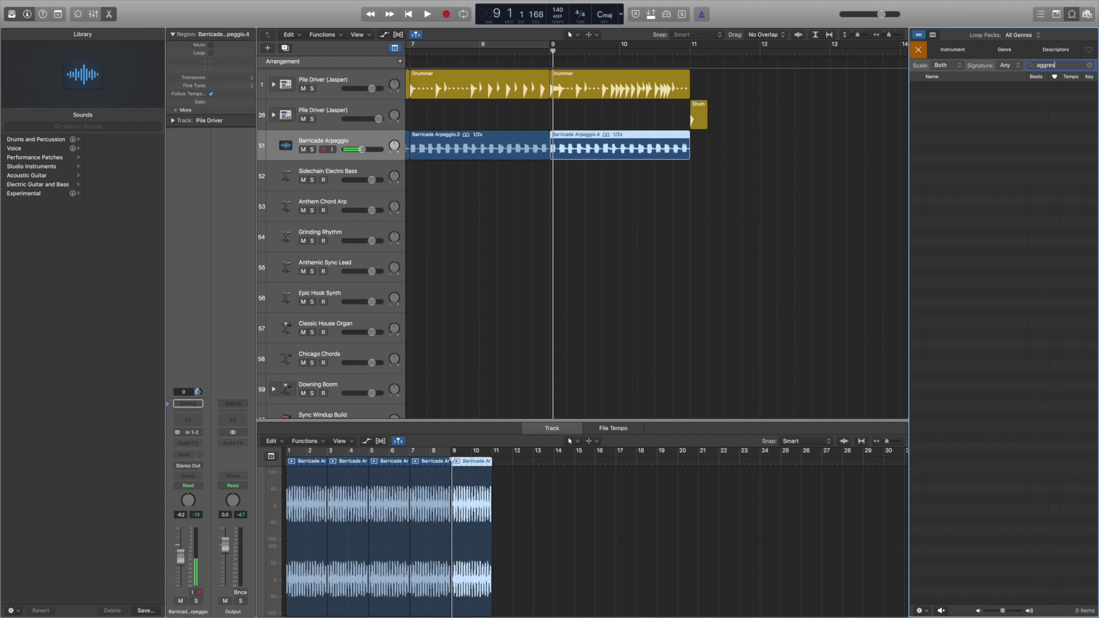
pyautogui.hscroll(-10, 702, 216)
pyautogui.moveTo(706, 120); pyautogui.dragTo(845, 106)
pyautogui.hscroll(3, 665, 135)
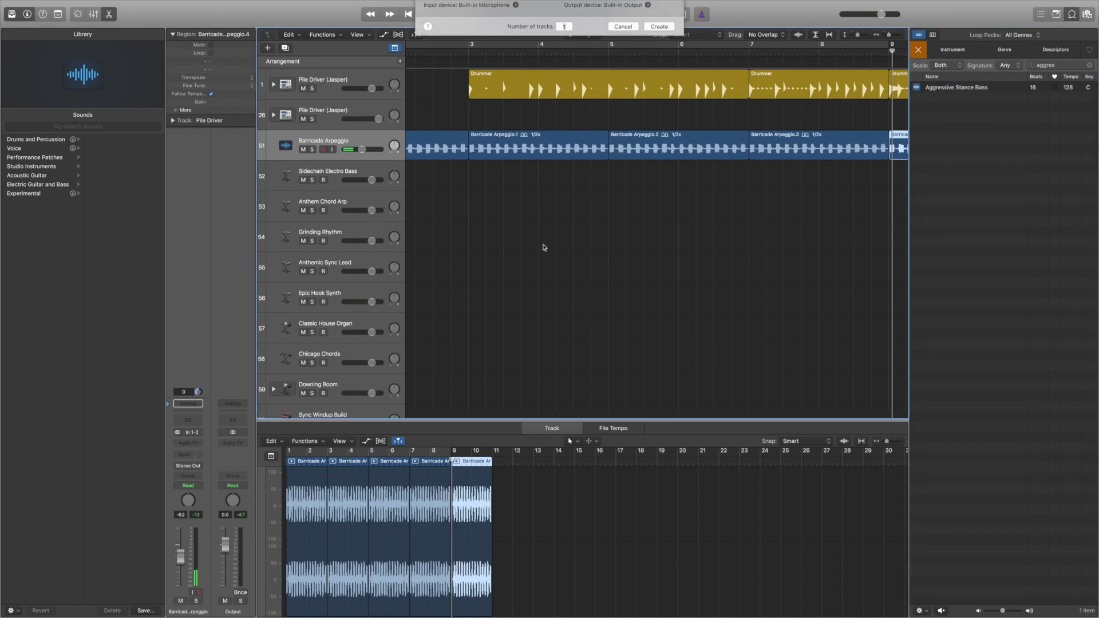
# - Add a second empty audio track, Audio 2
pyautogui.click(267, 48)
pyautogui.click(658, 155)
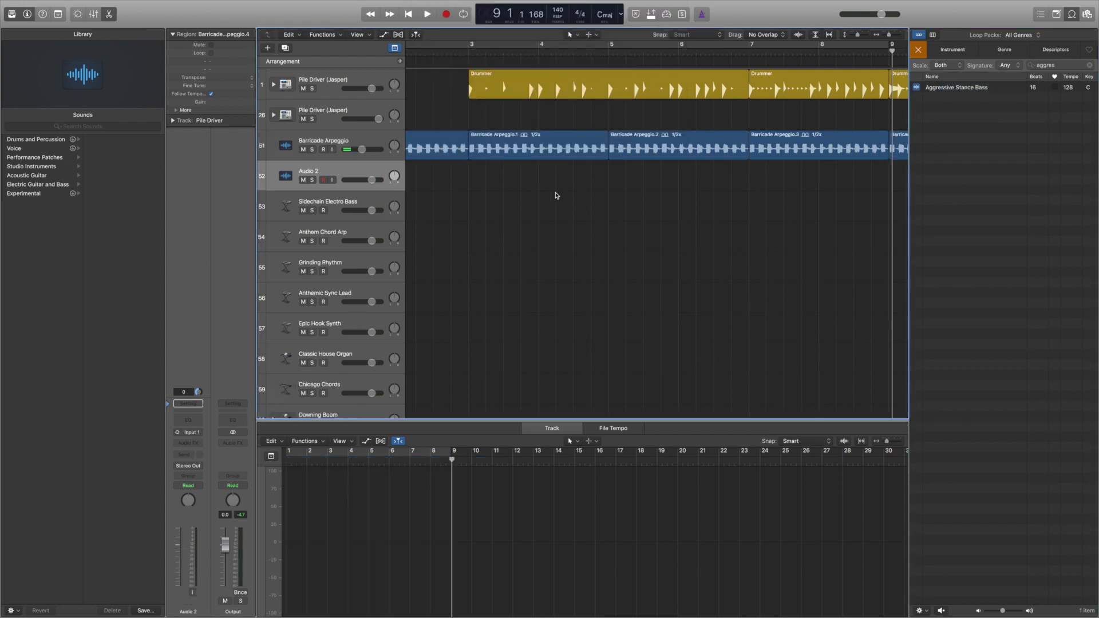
pyautogui.hscroll(-3, 556, 196)
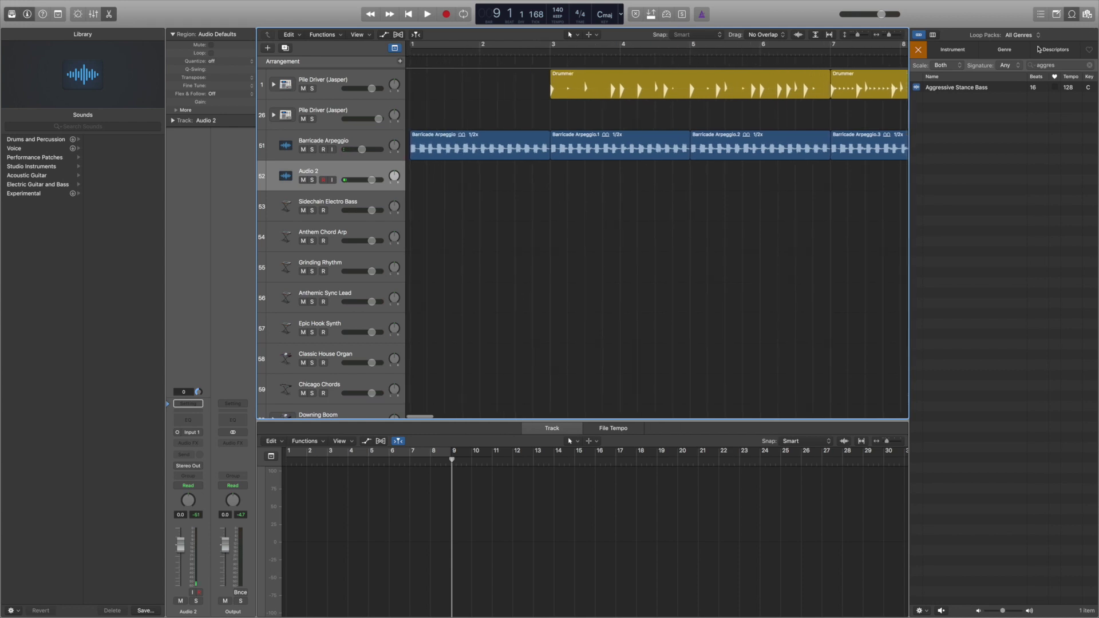
# - Place Aggressive Stance Bass on Audio 2 at bar 3, copy it to bar 7, and play from bar 3
pyautogui.moveTo(947, 87); pyautogui.dragTo(544, 172)
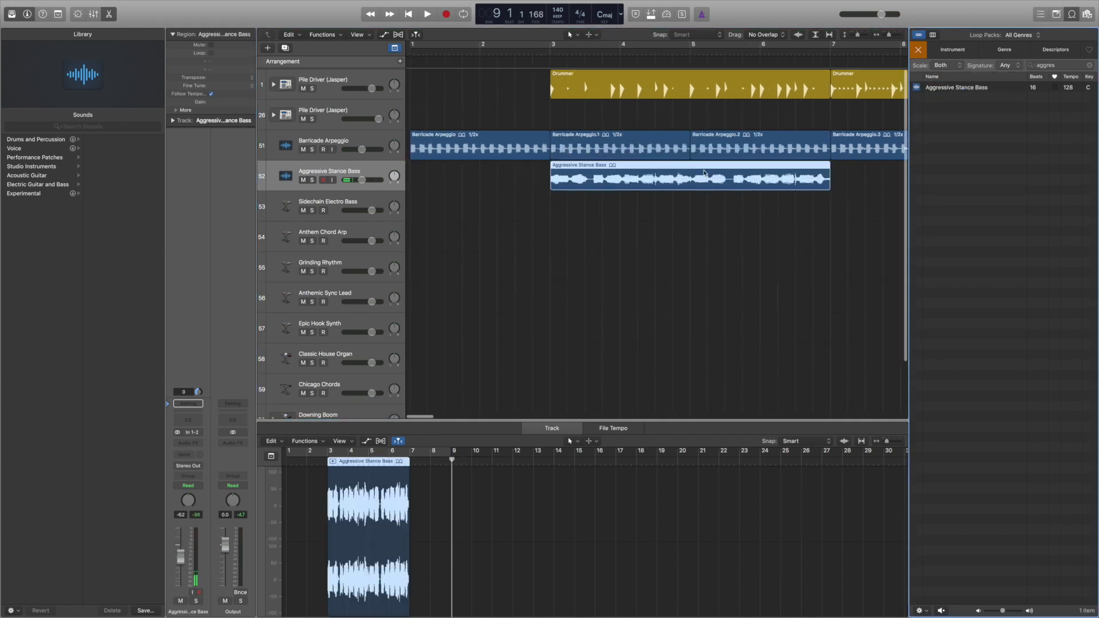
pyautogui.hscroll(5, 704, 174)
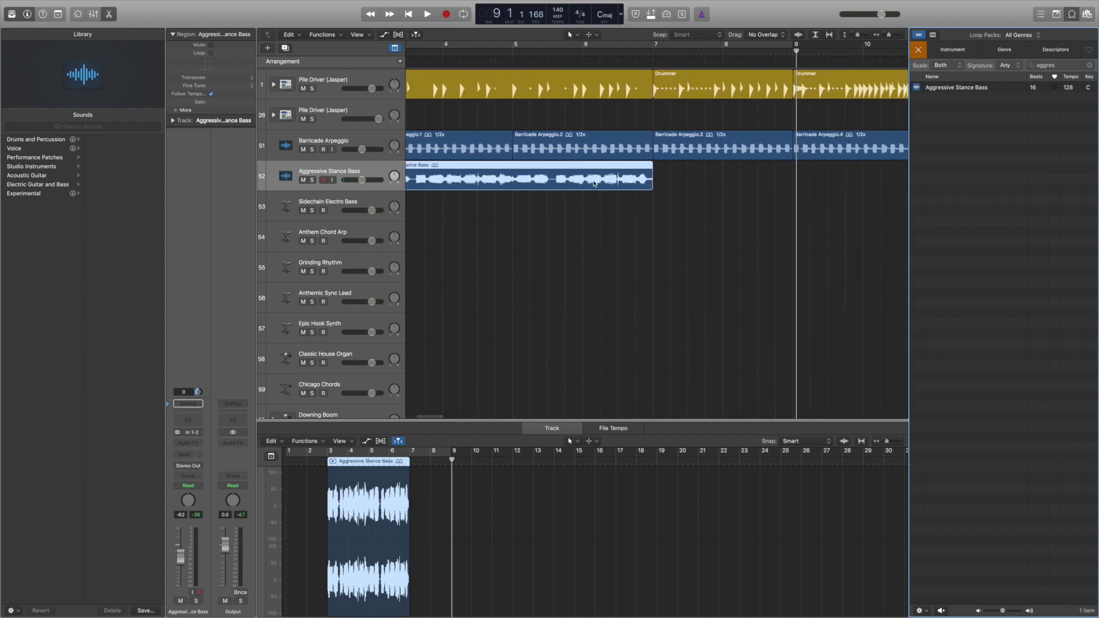
pyautogui.moveTo(569, 184); pyautogui.dragTo(849, 175)
pyautogui.hscroll(-5, 723, 195)
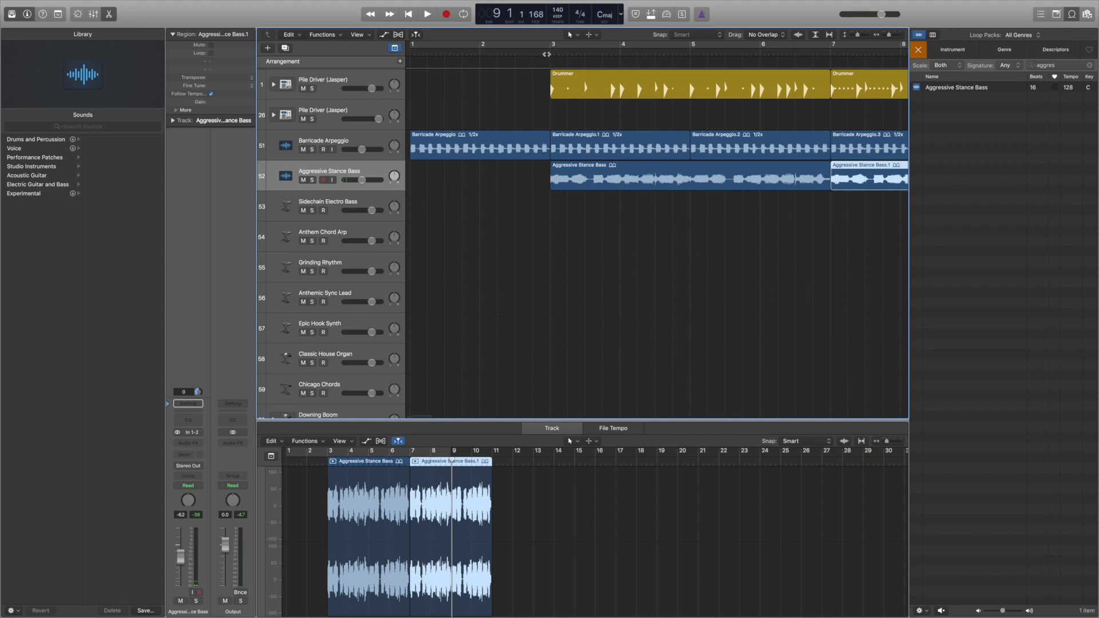
pyautogui.click(532, 51)
pyautogui.press('space')
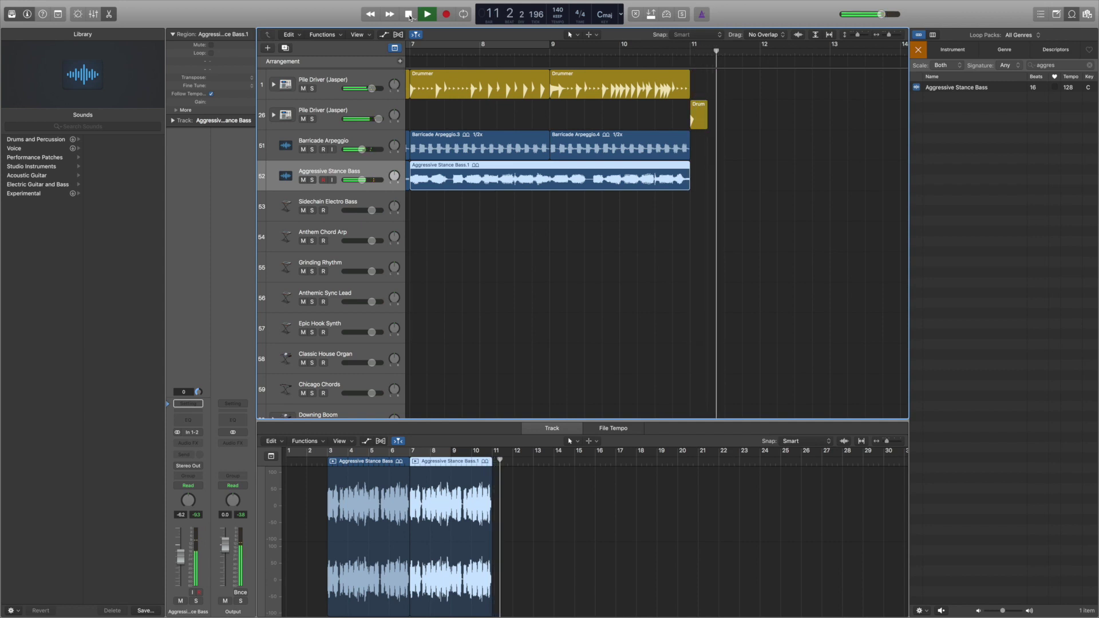
# - Stop playback and check the Aggressive Stance Bass region's volume level
pyautogui.click(409, 17)
pyautogui.hscroll(-5, 534, 255)
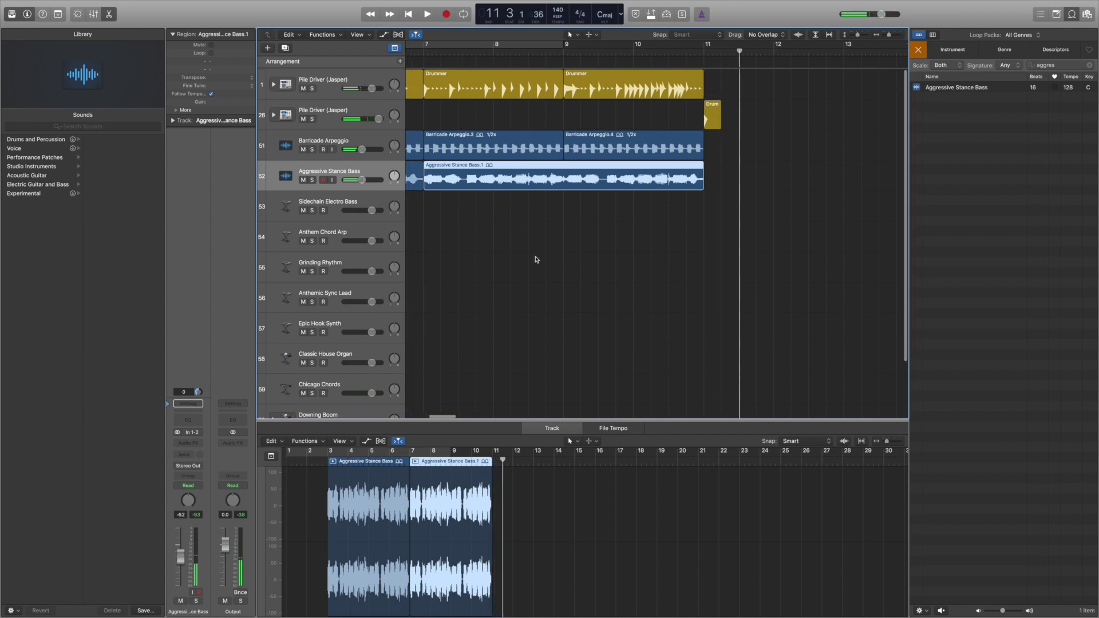
pyautogui.click(362, 180)
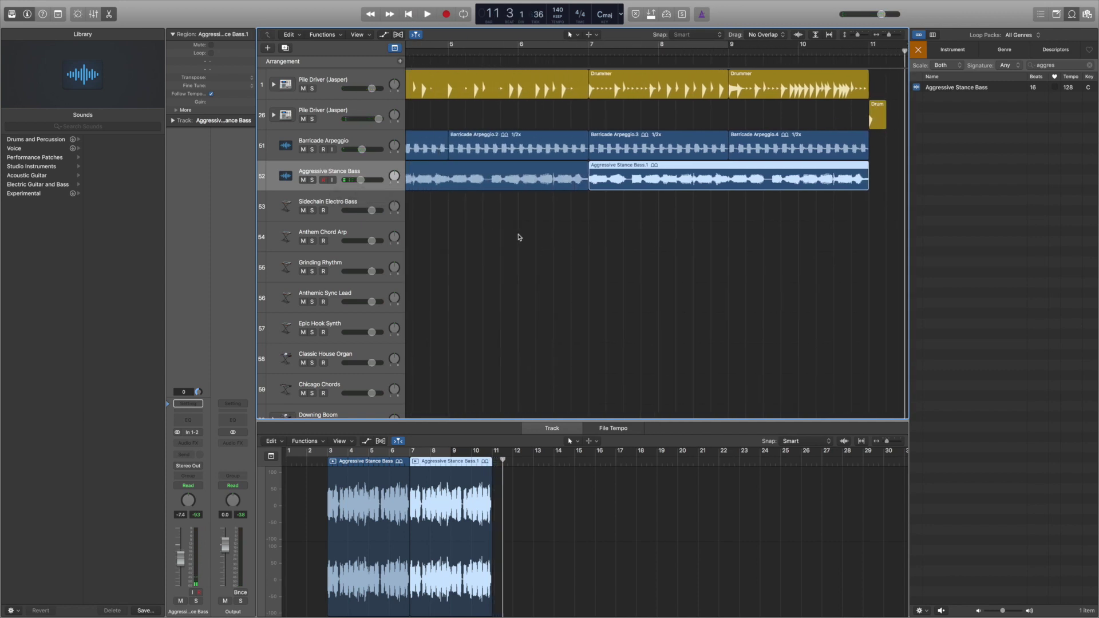
pyautogui.hscroll(-5, 517, 238)
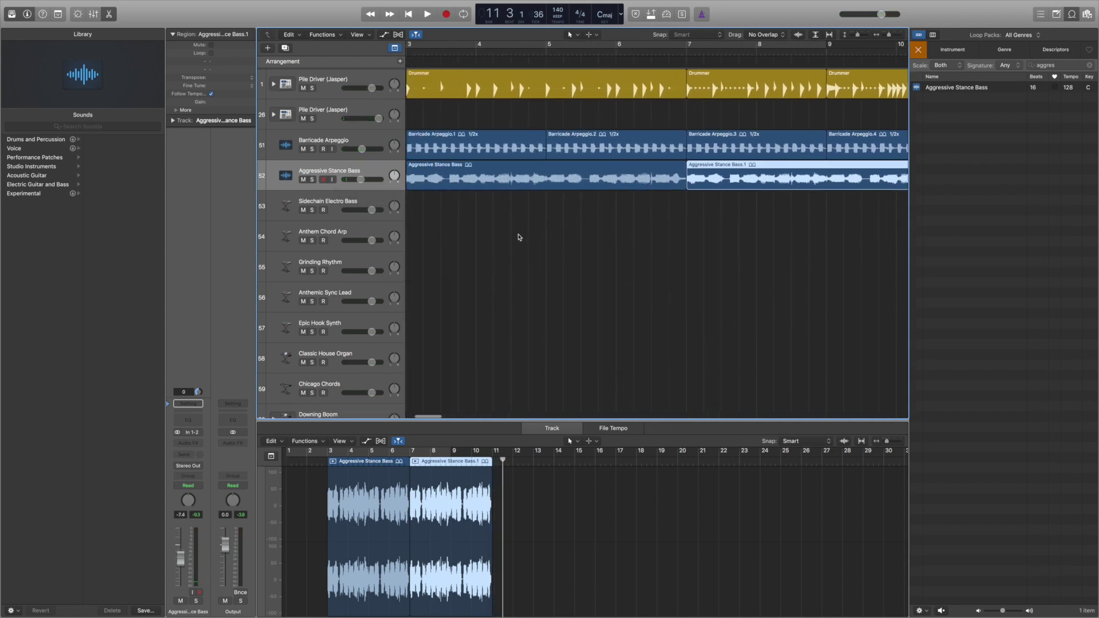
# - Search the loop library for 'altered' to list the Altered State loops
pyautogui.click(1045, 66)
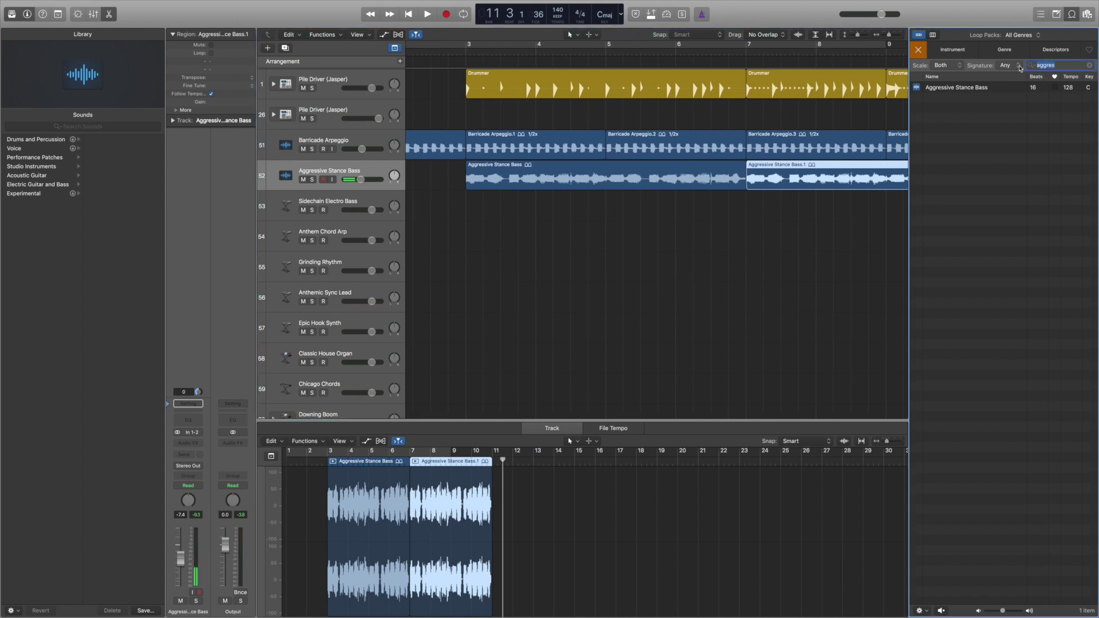
pyautogui.write('altered')
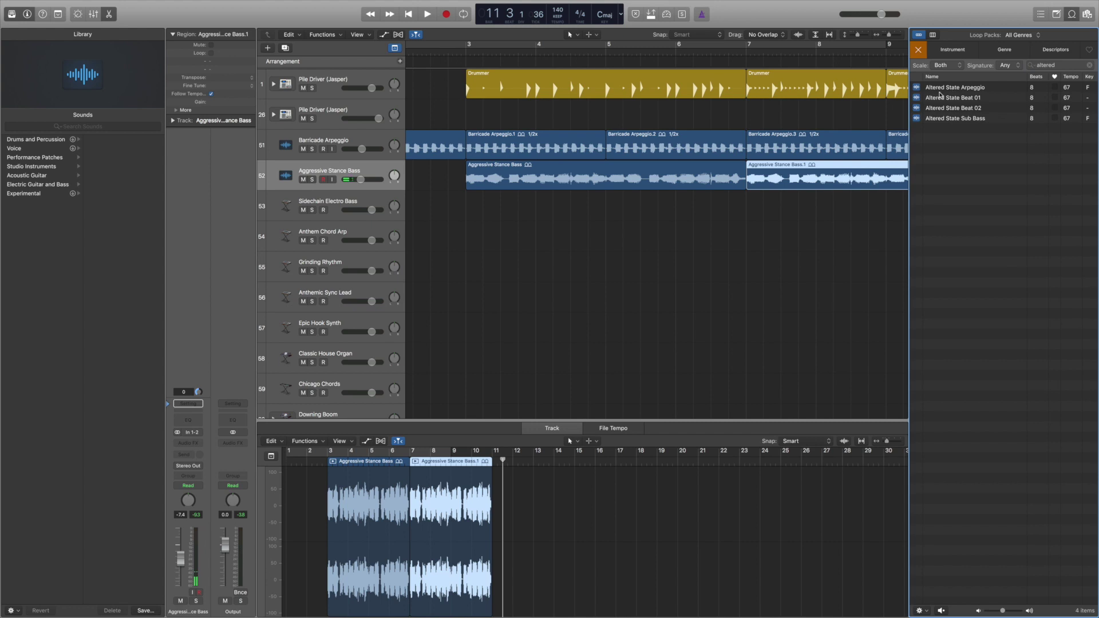
pyautogui.moveTo(953, 108); pyautogui.dragTo(979, 109)
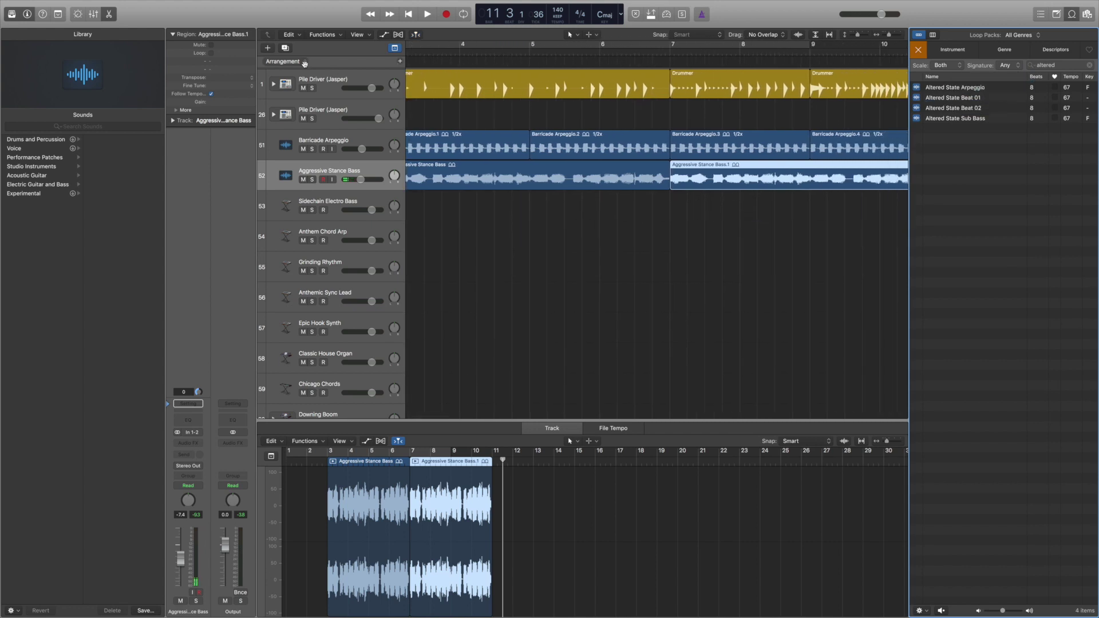
# - Create a new audio track and place the Altered State Arpeggio loop on it
pyautogui.click(268, 48)
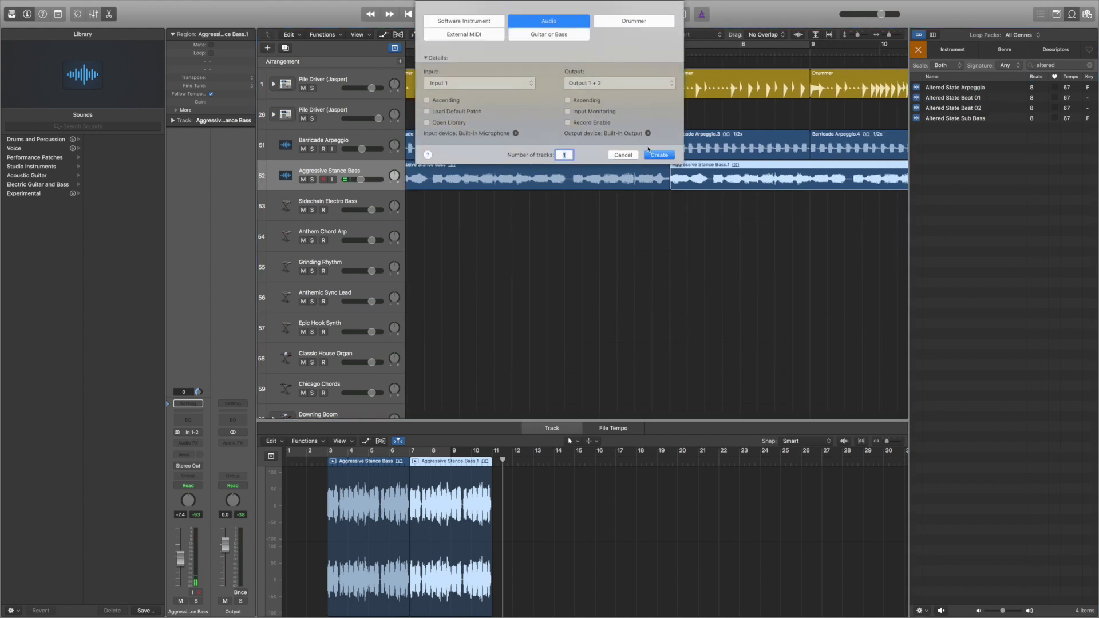
pyautogui.click(658, 155)
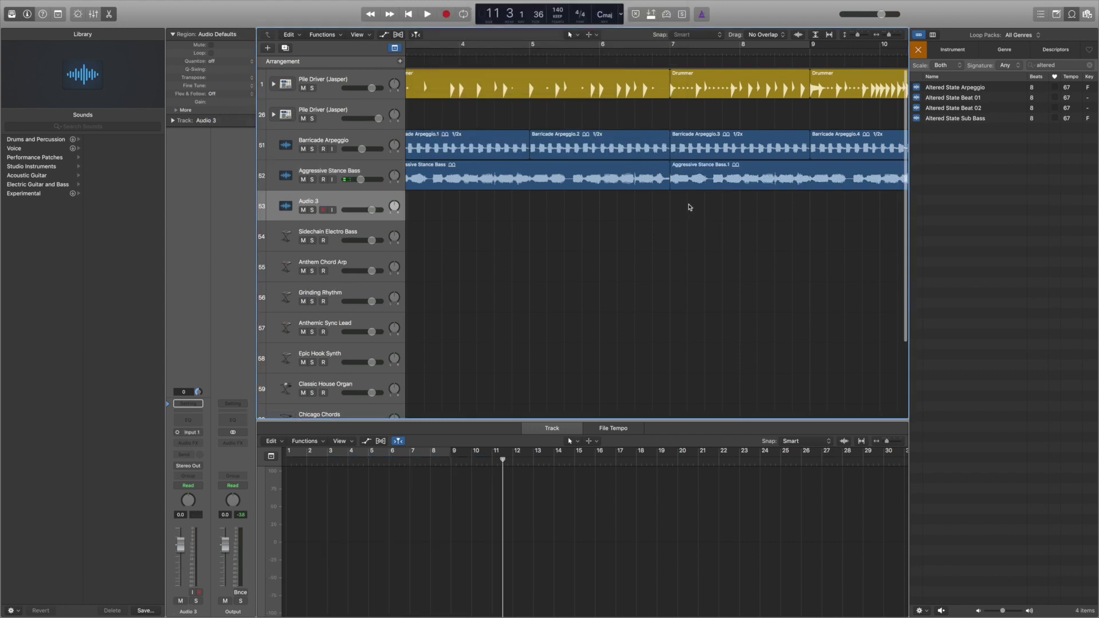
pyautogui.moveTo(967, 91); pyautogui.dragTo(677, 210)
# - Split the arpeggio region at bar 9 and add an empty Audio 4 track
pyautogui.hscroll(5, 676, 211)
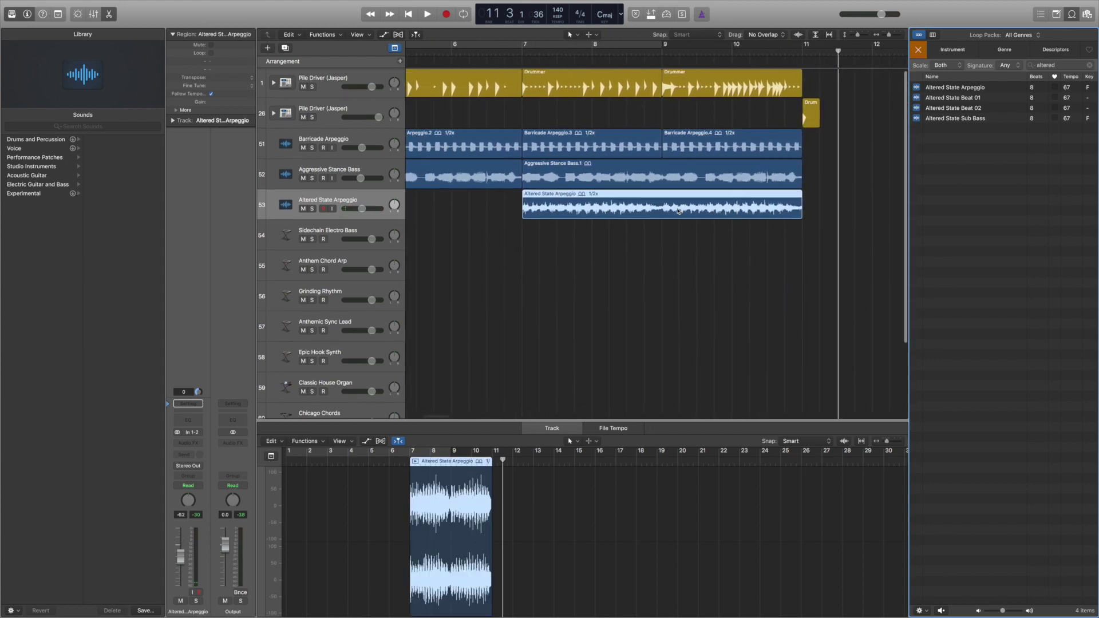
pyautogui.click(662, 55)
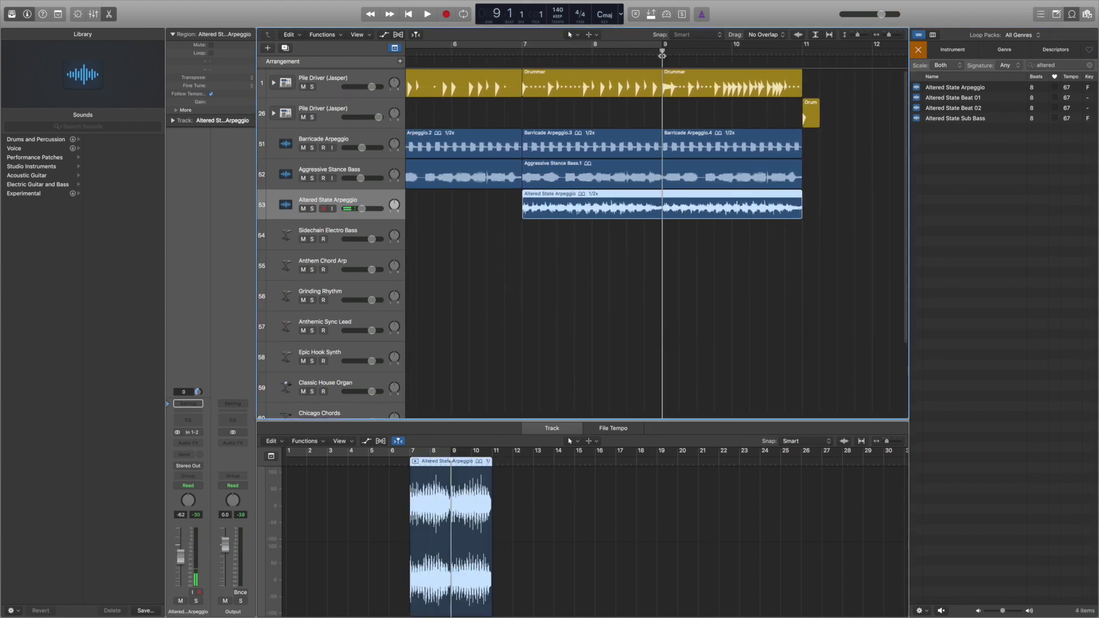
pyautogui.rightClick(663, 204)
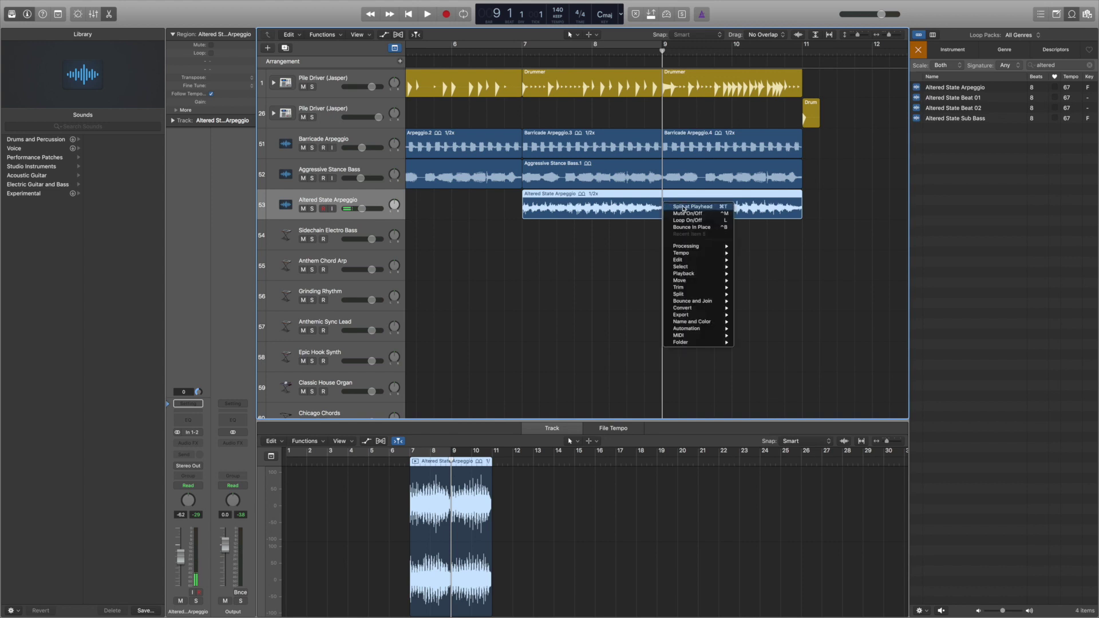
pyautogui.click(684, 207)
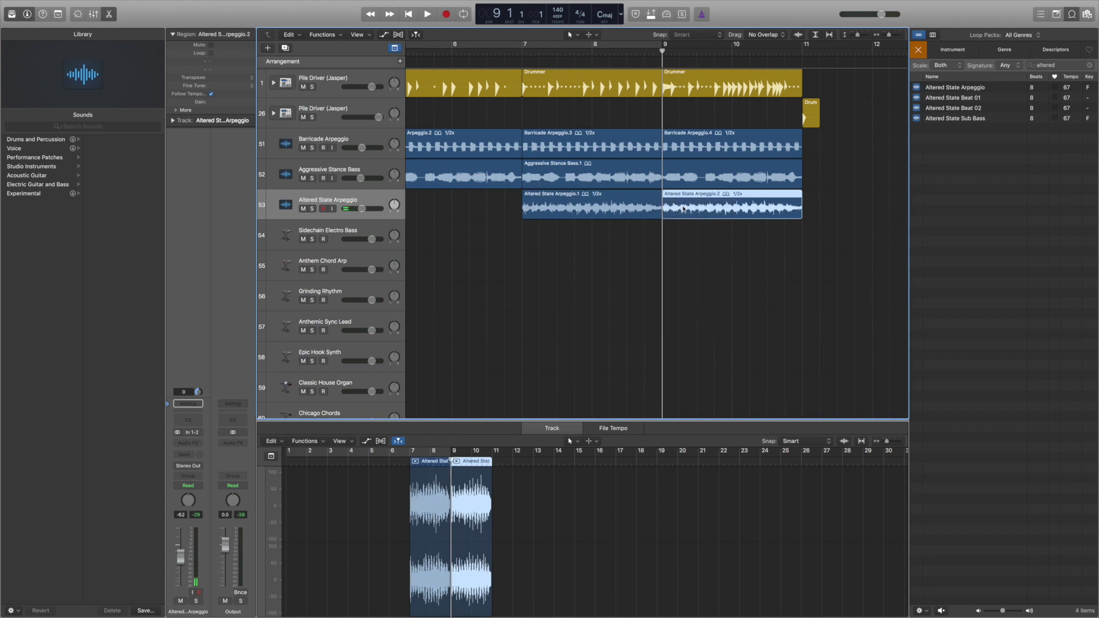
pyautogui.click(268, 49)
pyautogui.click(659, 156)
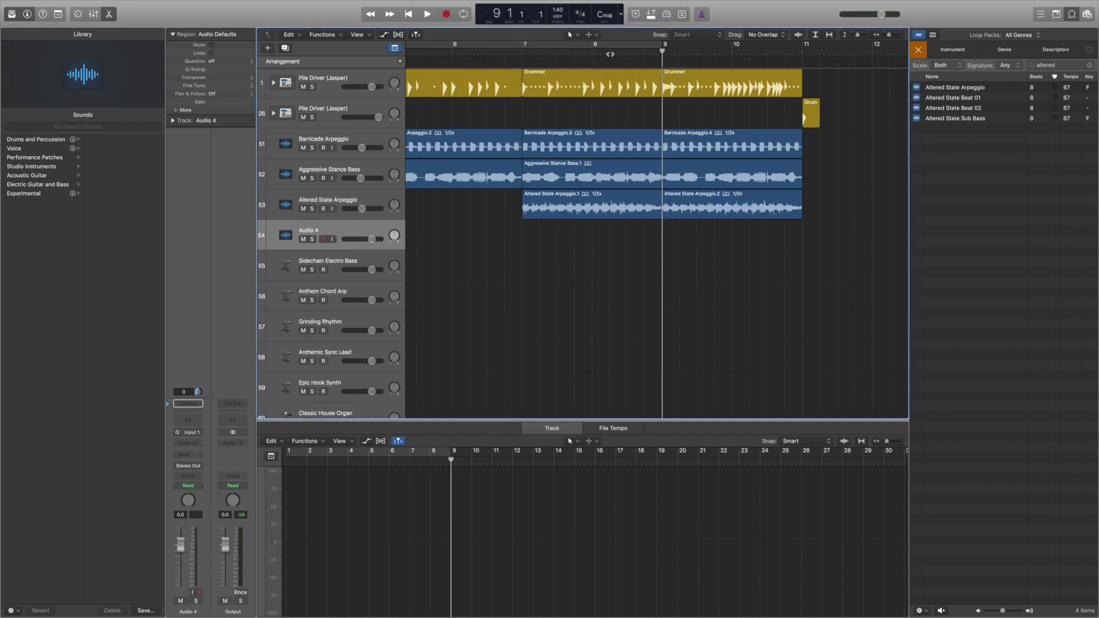
# - Play the arrangement from around bar 6, then stop
pyautogui.click(509, 52)
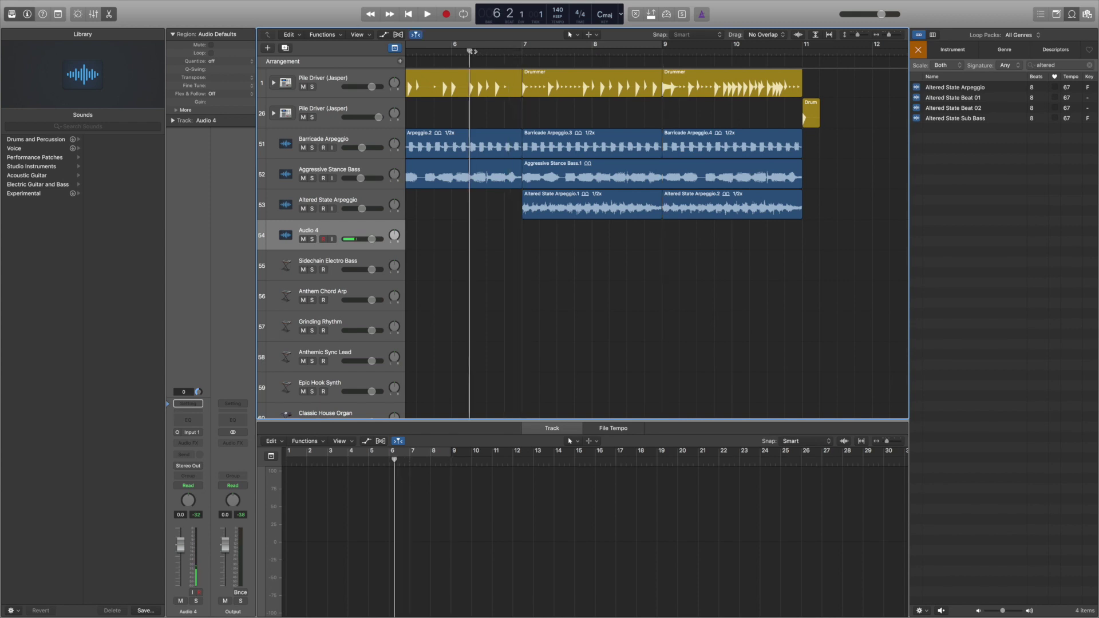
pyautogui.press('space')
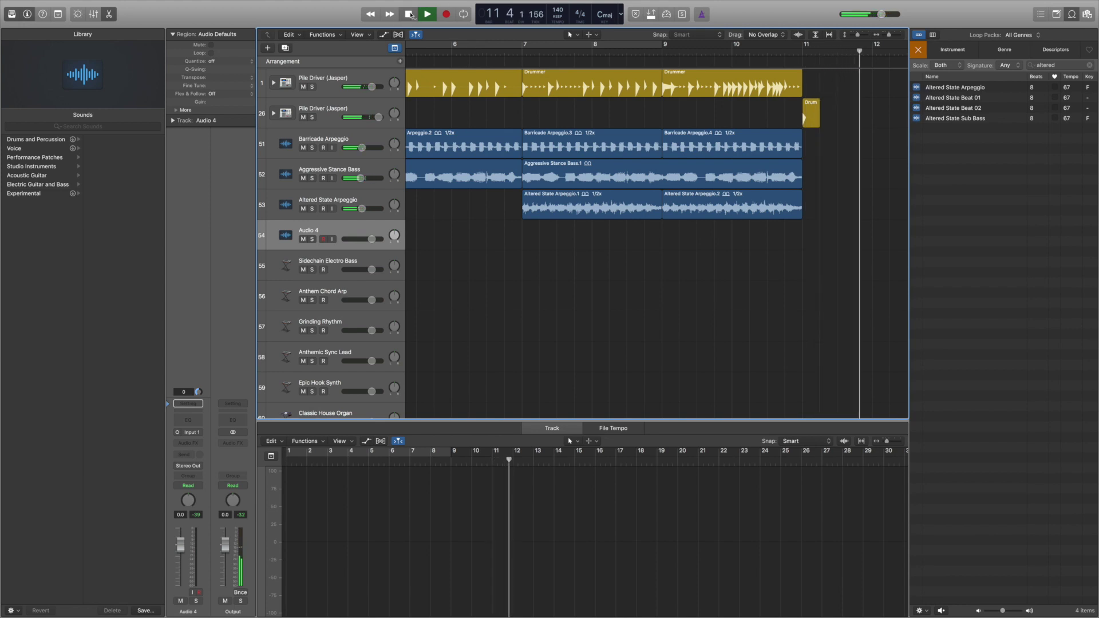
pyautogui.press('space')
pyautogui.hscroll(-5, 630, 147)
pyautogui.hscroll(-5, 628, 145)
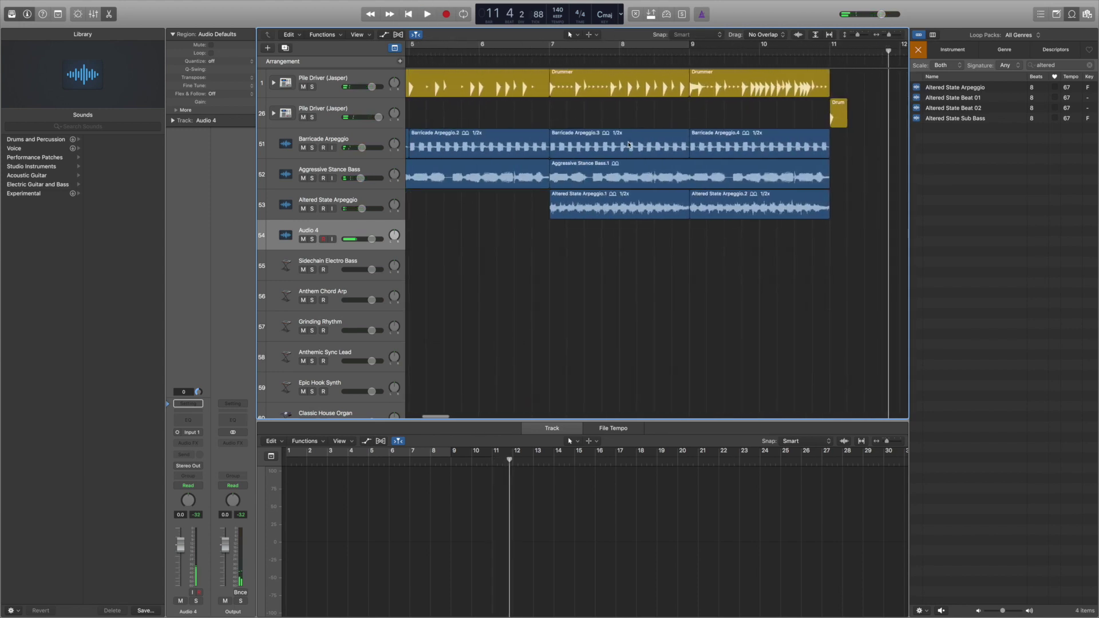
# - Copy the second Altered State Arpeggio region onto Audio 4 and hide the Library
pyautogui.click(725, 199)
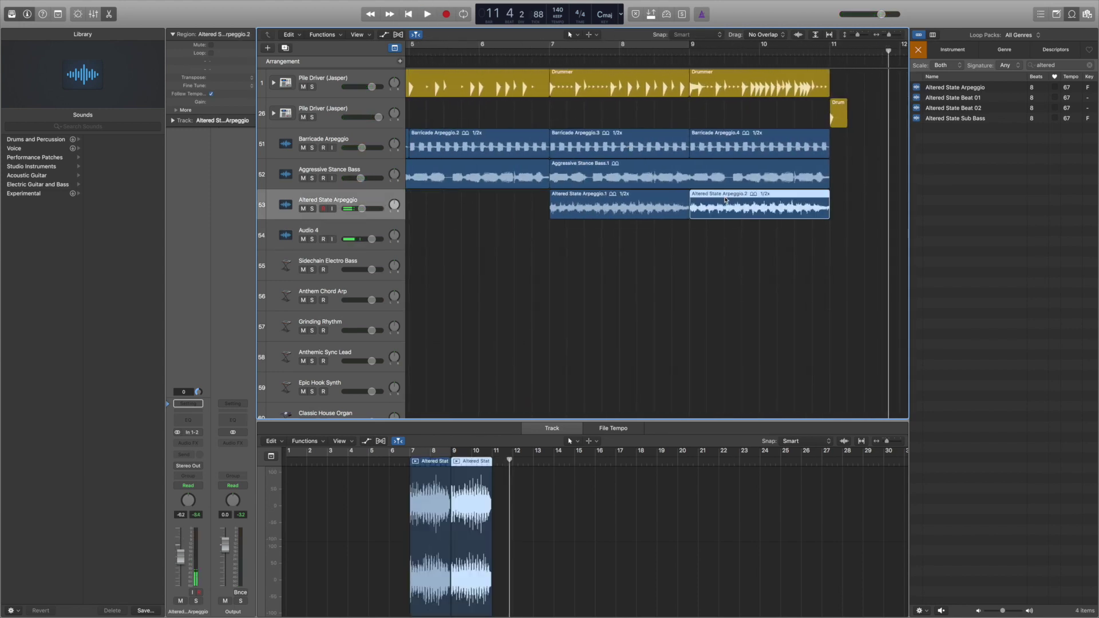
pyautogui.moveTo(726, 207); pyautogui.dragTo(725, 234)
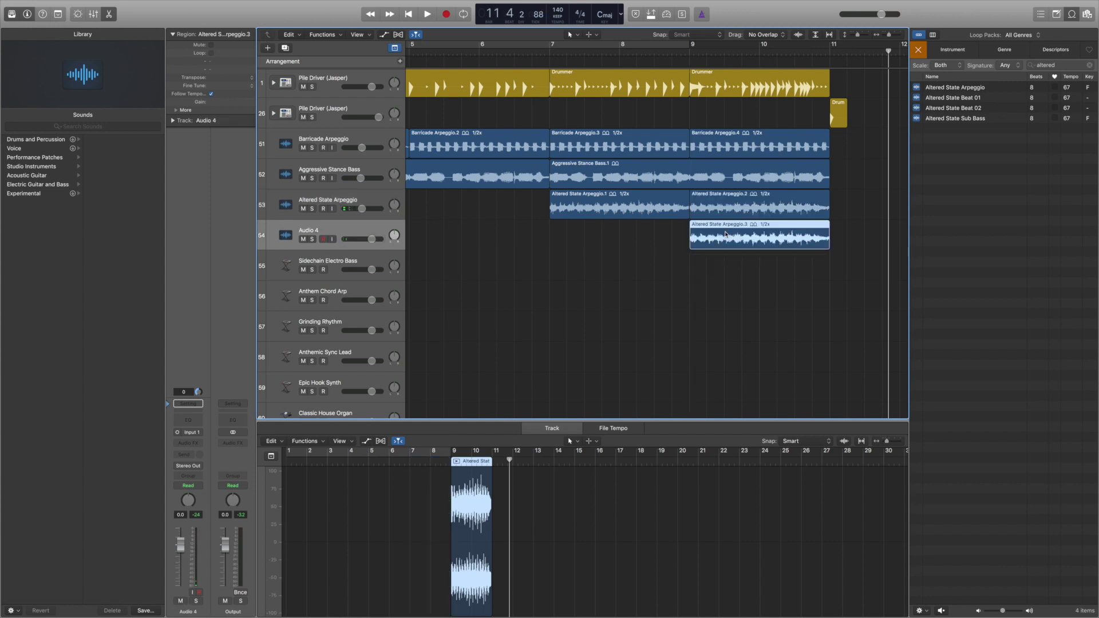
pyautogui.click(11, 15)
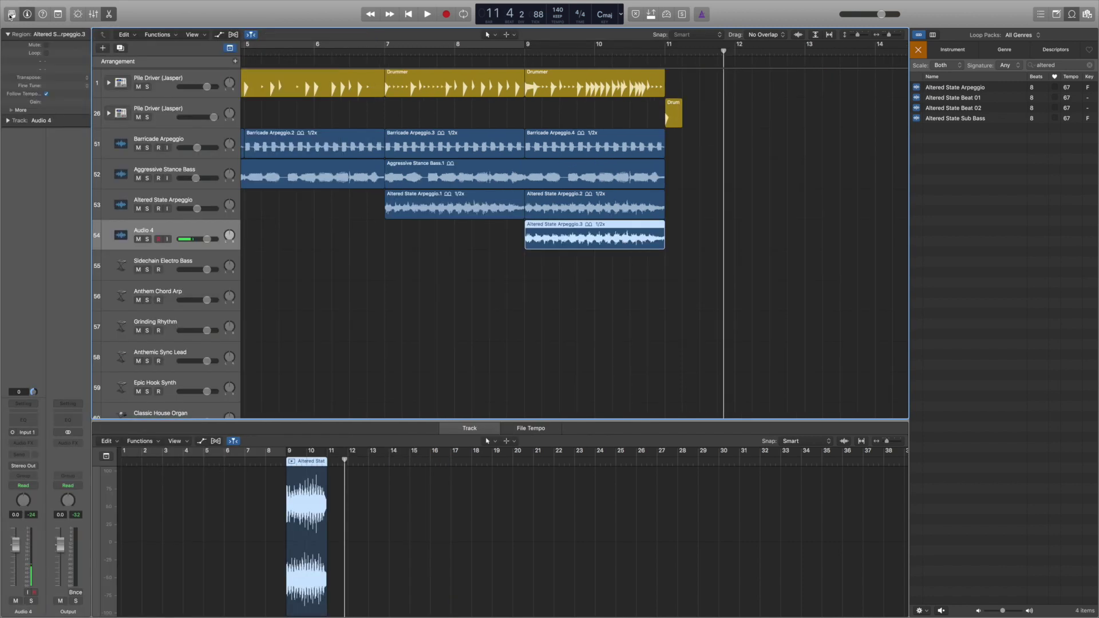
# - Transpose the copied arpeggio region +12 semitones and audition it from around bar 6
pyautogui.click(88, 80)
pyautogui.click(51, 73)
pyautogui.click(358, 53)
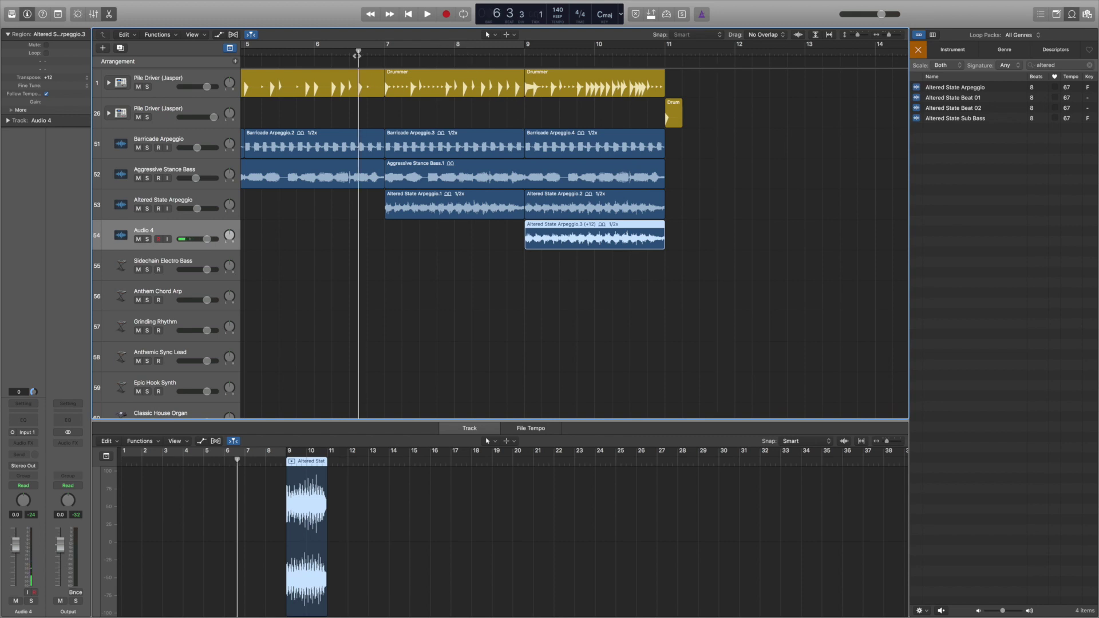
pyautogui.press('space')
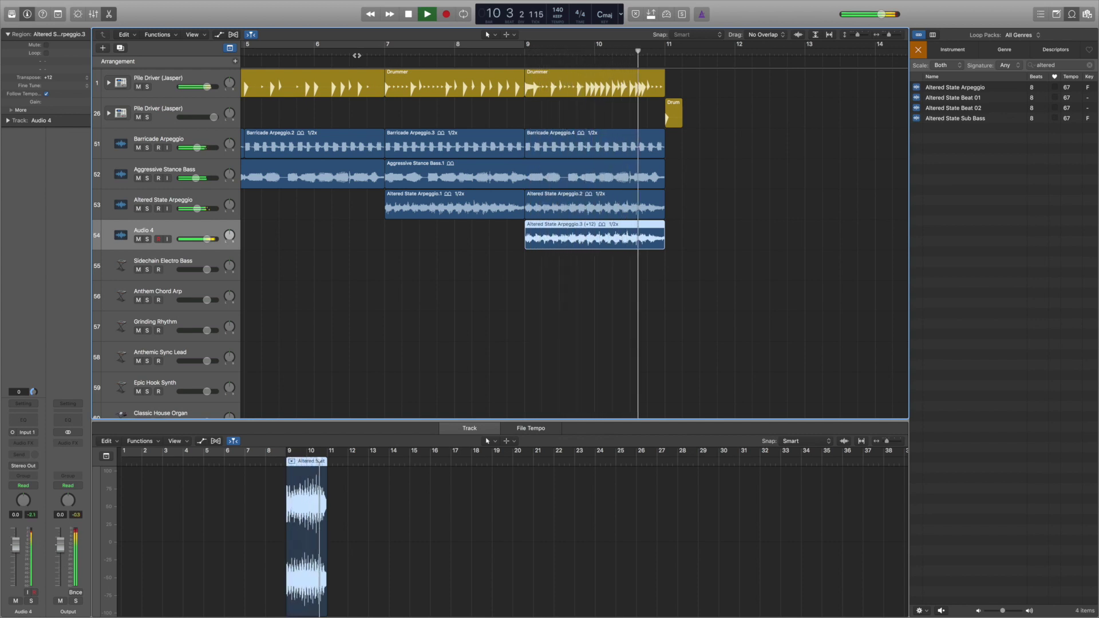
pyautogui.press('space')
# - Lower the Audio 4 track volume to about -7.6 dB and audition from bar 9
pyautogui.click(207, 239)
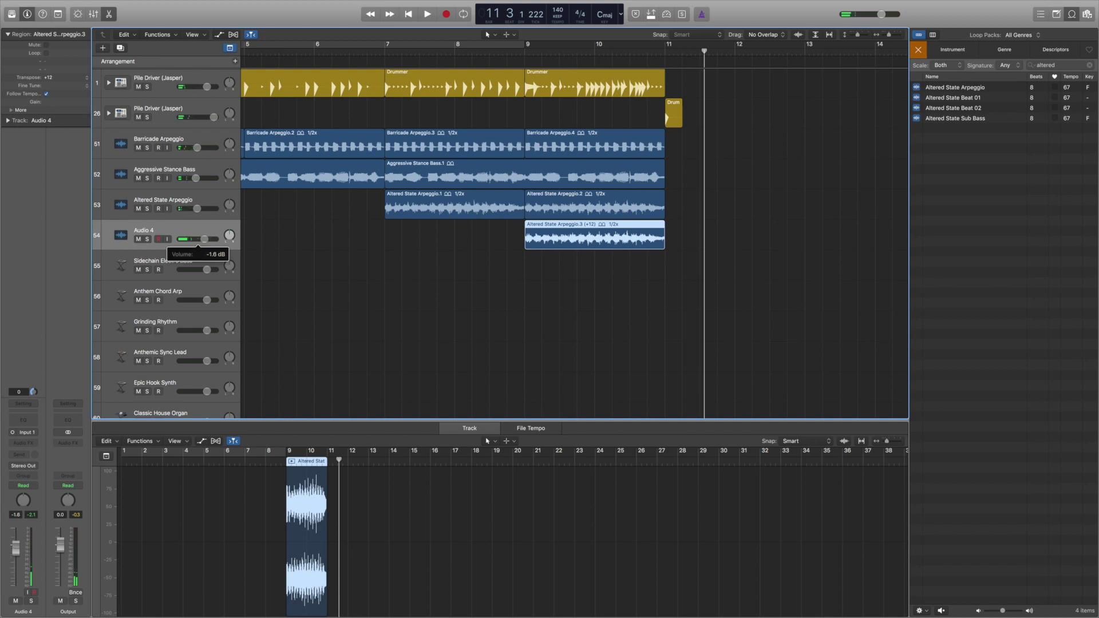
pyautogui.moveTo(195, 239); pyautogui.dragTo(195, 239)
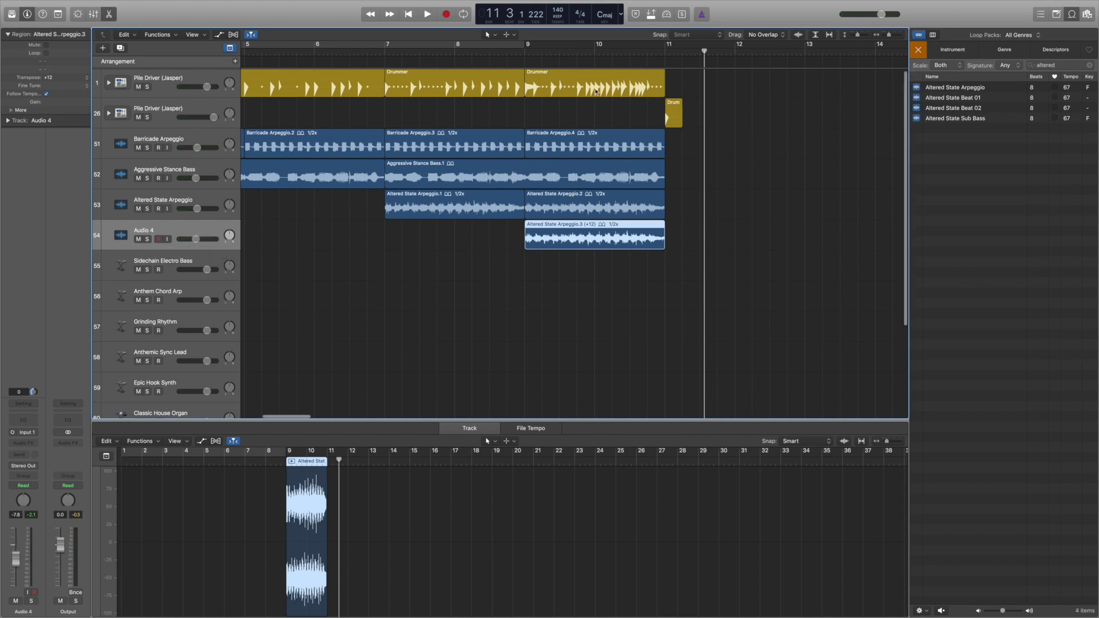
pyautogui.click(510, 55)
pyautogui.press('space')
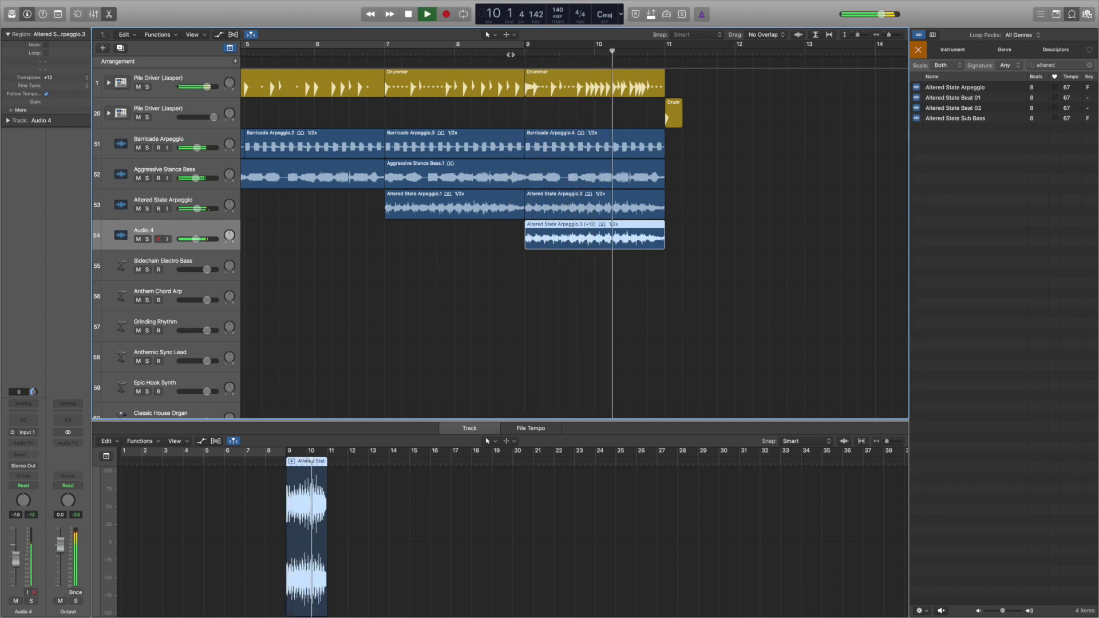
pyautogui.press('space')
# - Play the whole song from the start, then stop
pyautogui.click(408, 15)
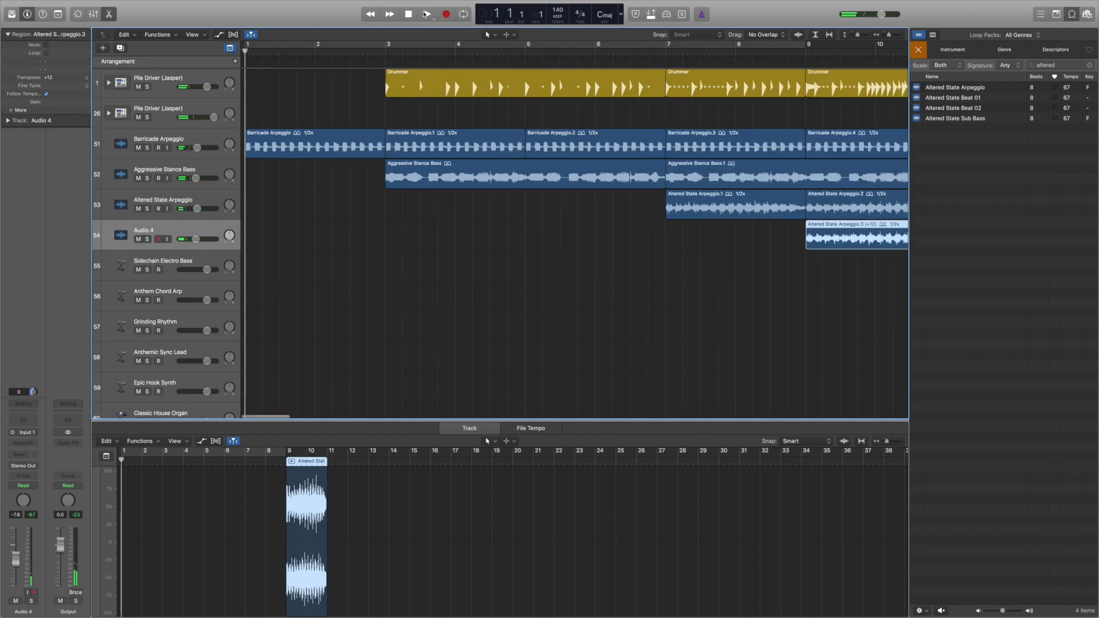
pyautogui.click(428, 14)
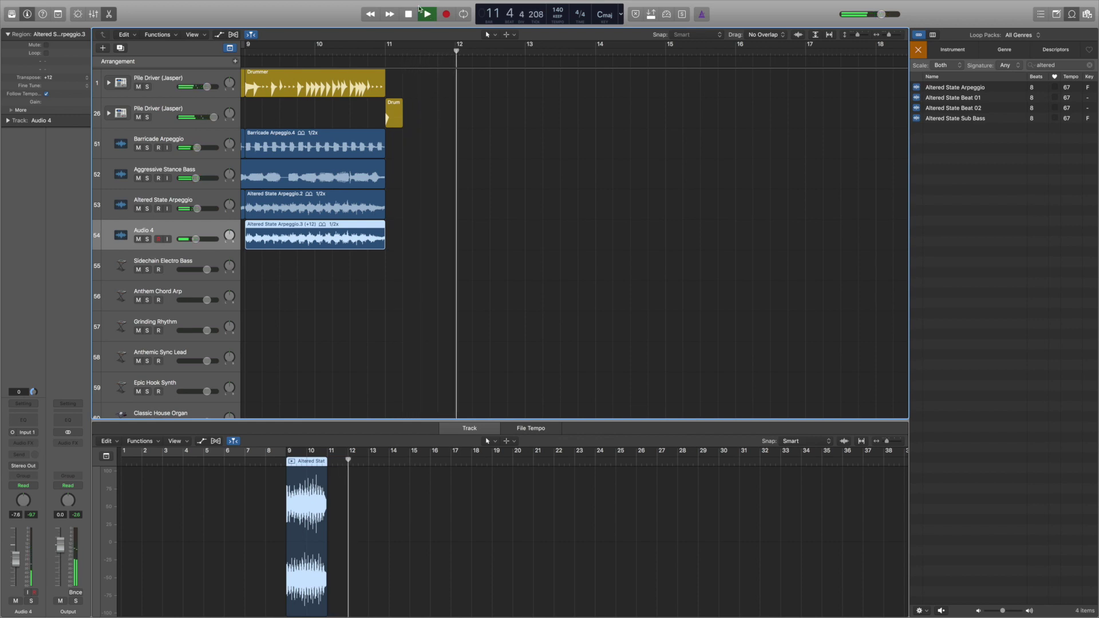
pyautogui.click(408, 14)
pyautogui.hscroll(-15, 507, 217)
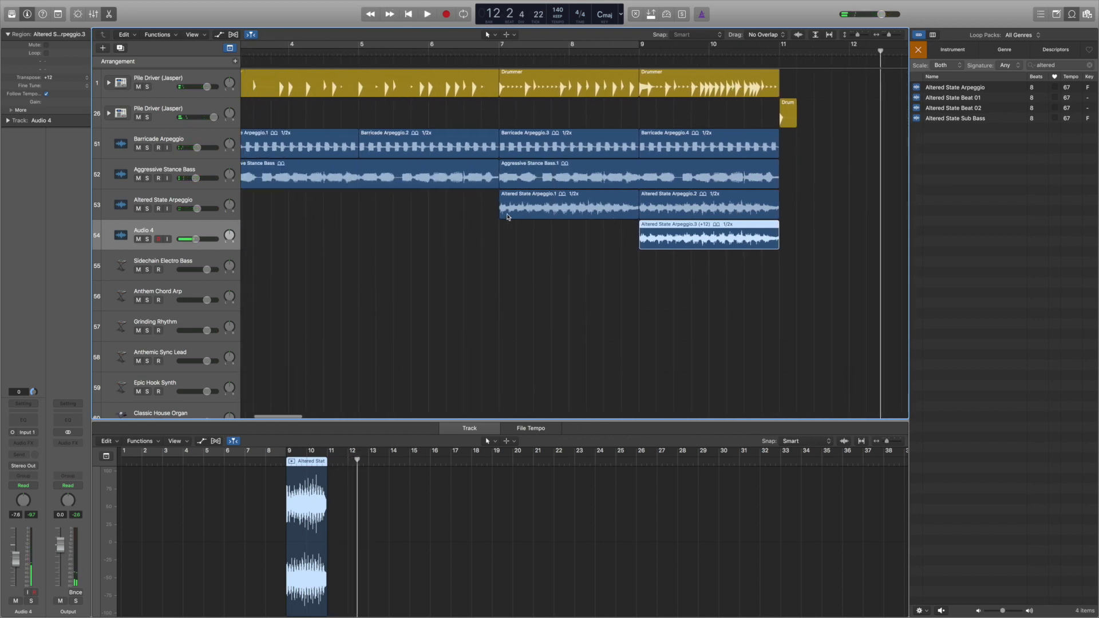
pyautogui.hscroll(-3, 512, 216)
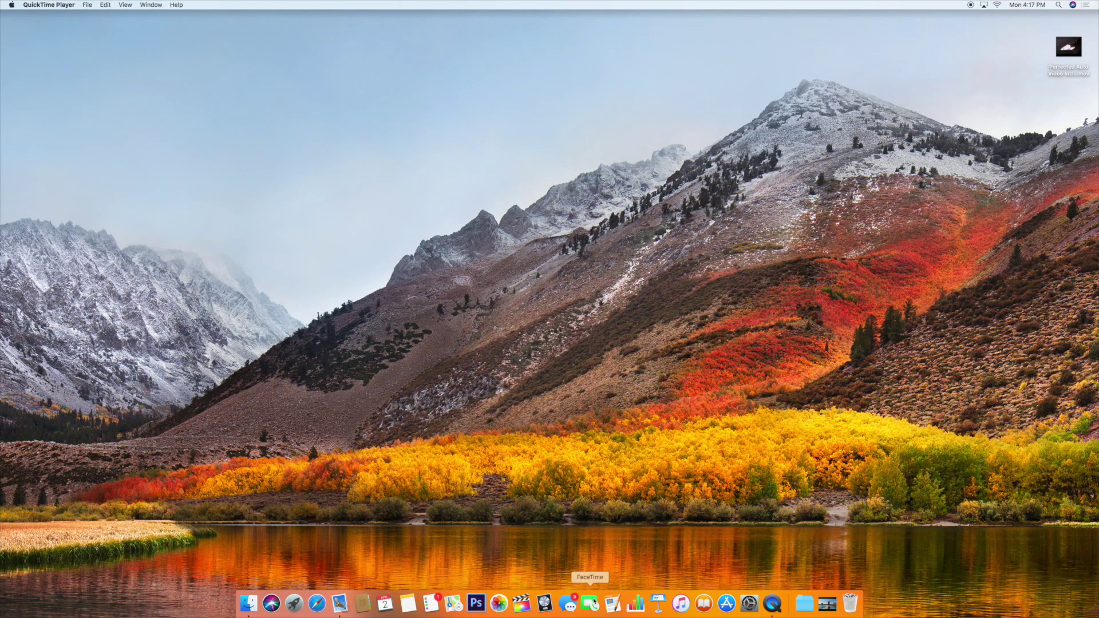
# - Launch Final Cut Pro from the Dock to open the Perfected Auto Intro library
pyautogui.click(522, 602)
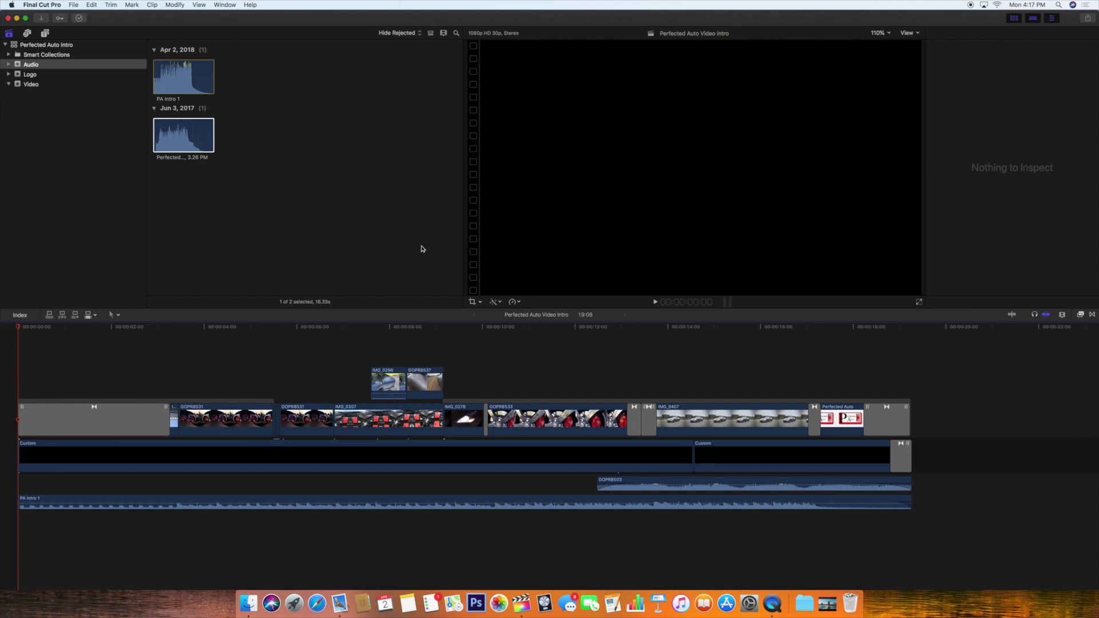
# - Expand Final Cut Pro to full screen and inspect the June 3, 2017 and PA Intro 1 audio clips
pyautogui.click(24, 19)
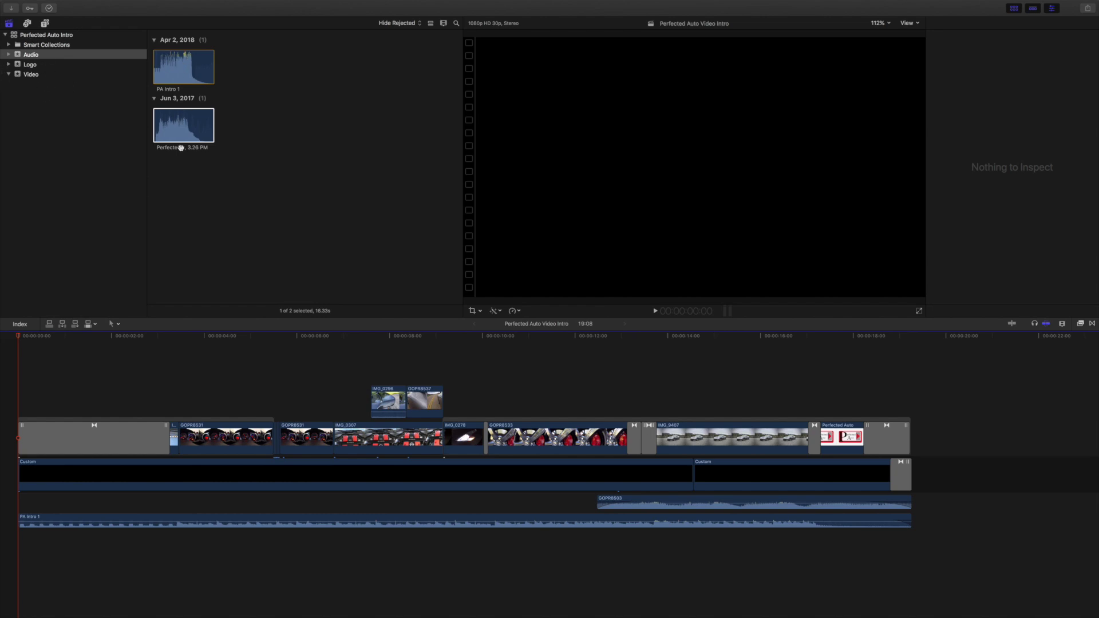
pyautogui.click(177, 125)
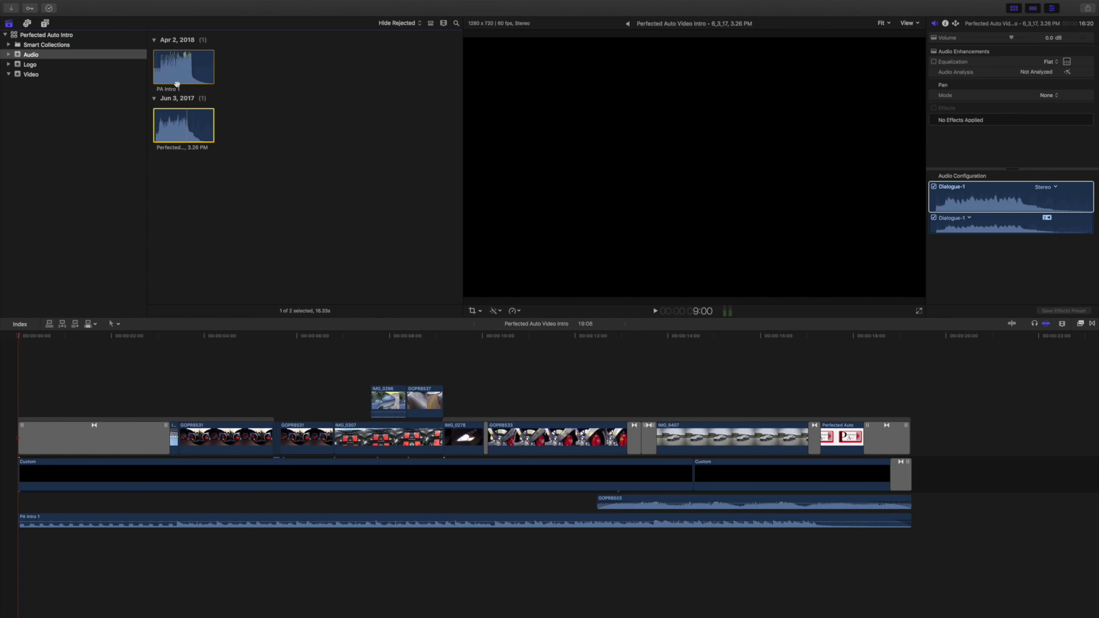
pyautogui.click(173, 69)
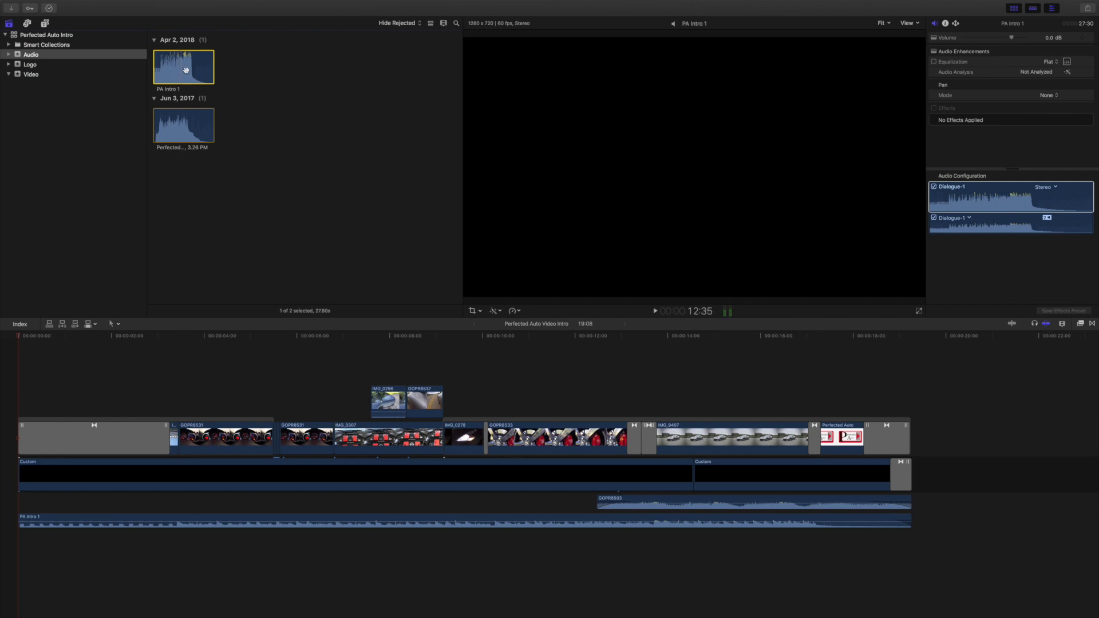
# - Show the Logo event, then the Video collection, and scroll through its clips
pyautogui.click(38, 66)
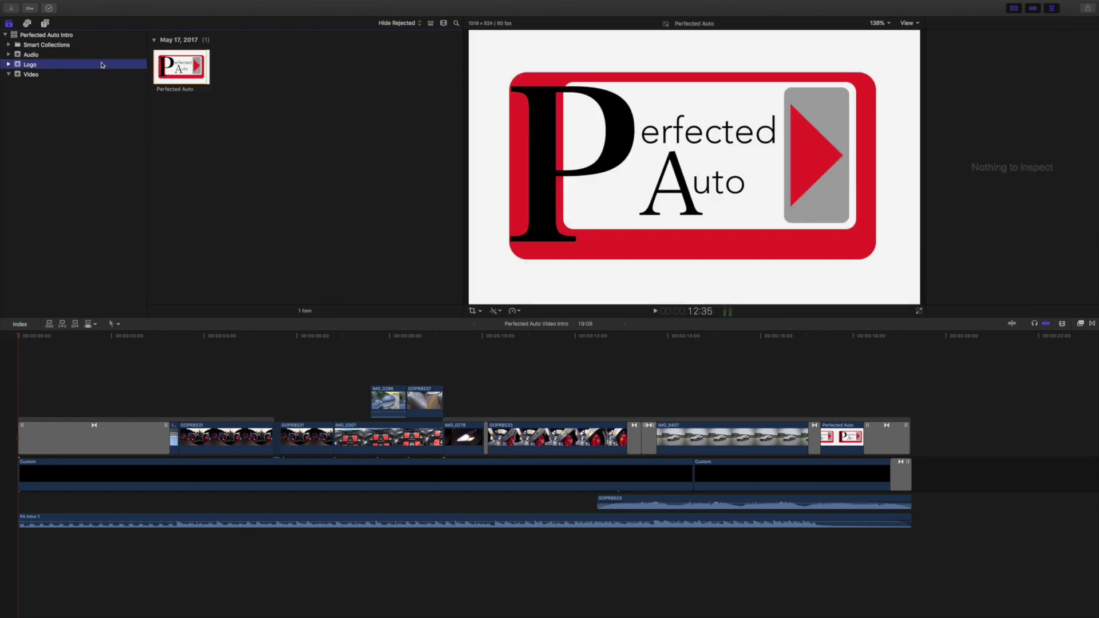
pyautogui.click(31, 74)
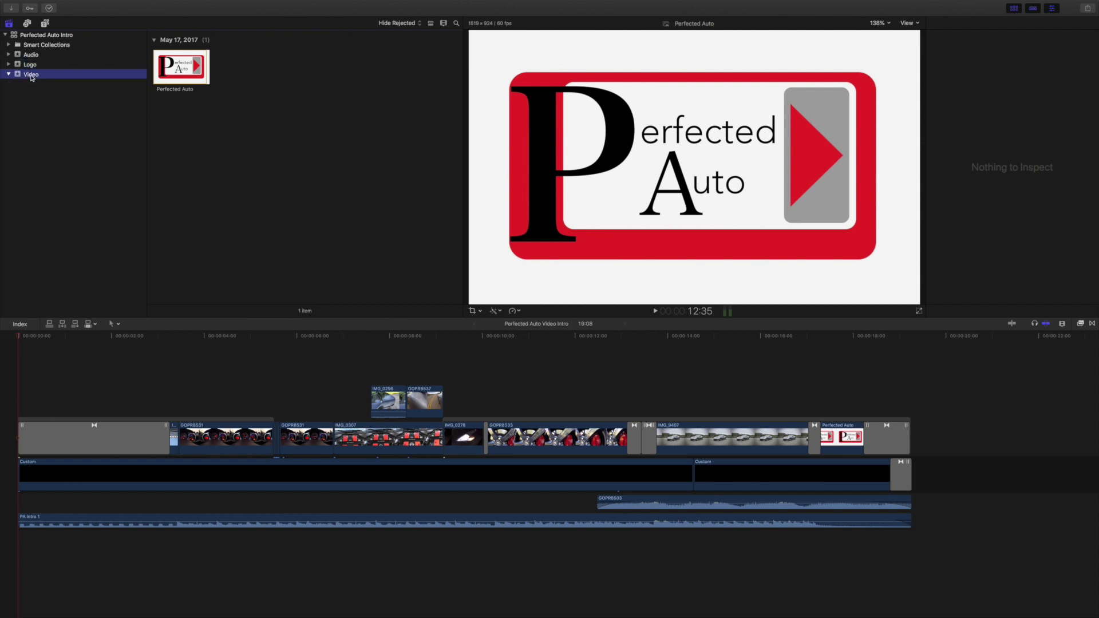
pyautogui.scroll(-5, 250, 112)
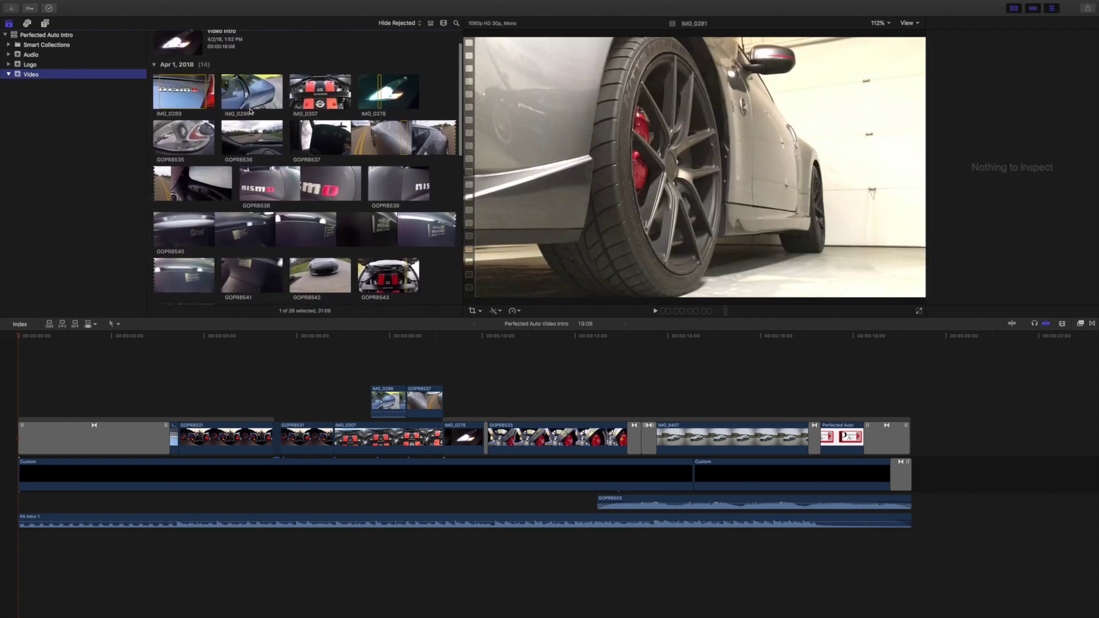
pyautogui.scroll(-5, 250, 112)
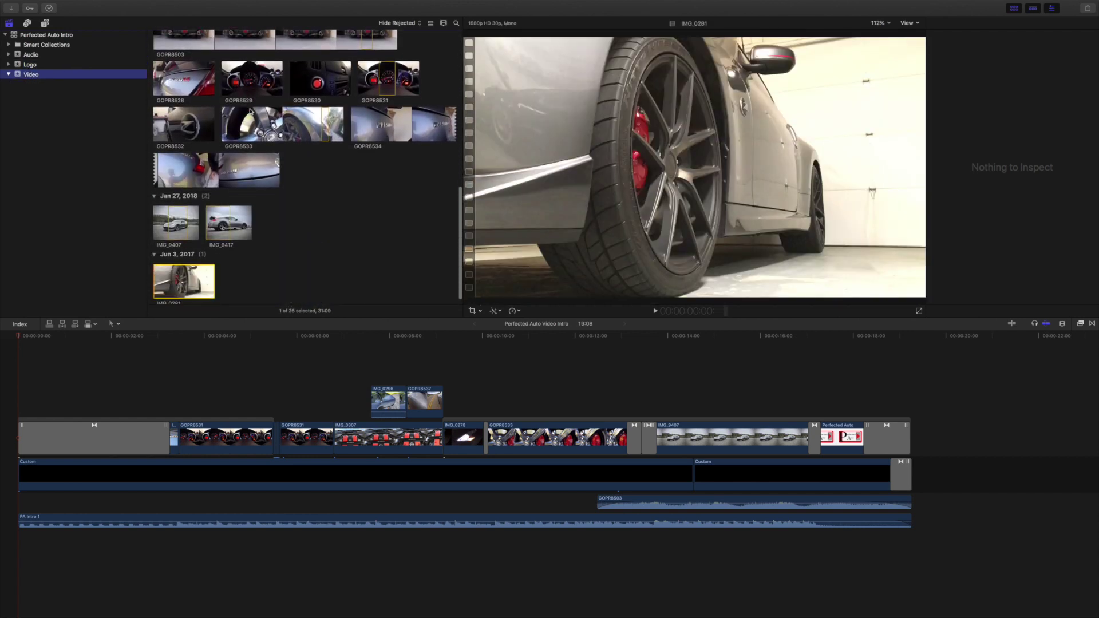
pyautogui.scroll(10, 301, 207)
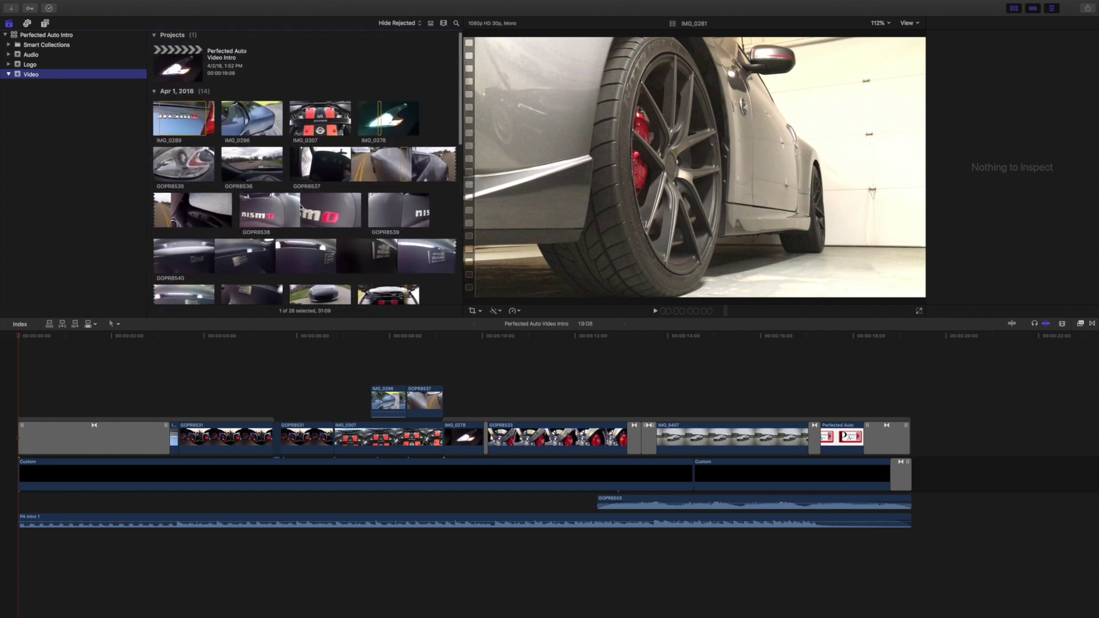
pyautogui.scroll(-1, 302, 208)
pyautogui.scroll(1, 301, 207)
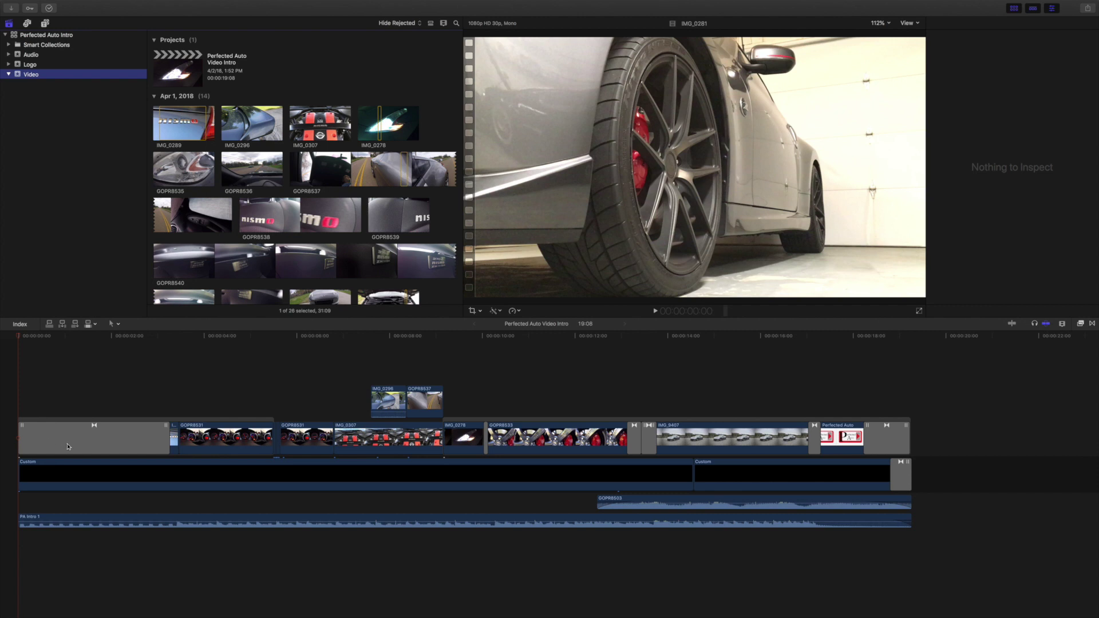
# - Select the opening Cross Dissolve and move the playhead to the nismo badge frame at 2:16
pyautogui.click(135, 393)
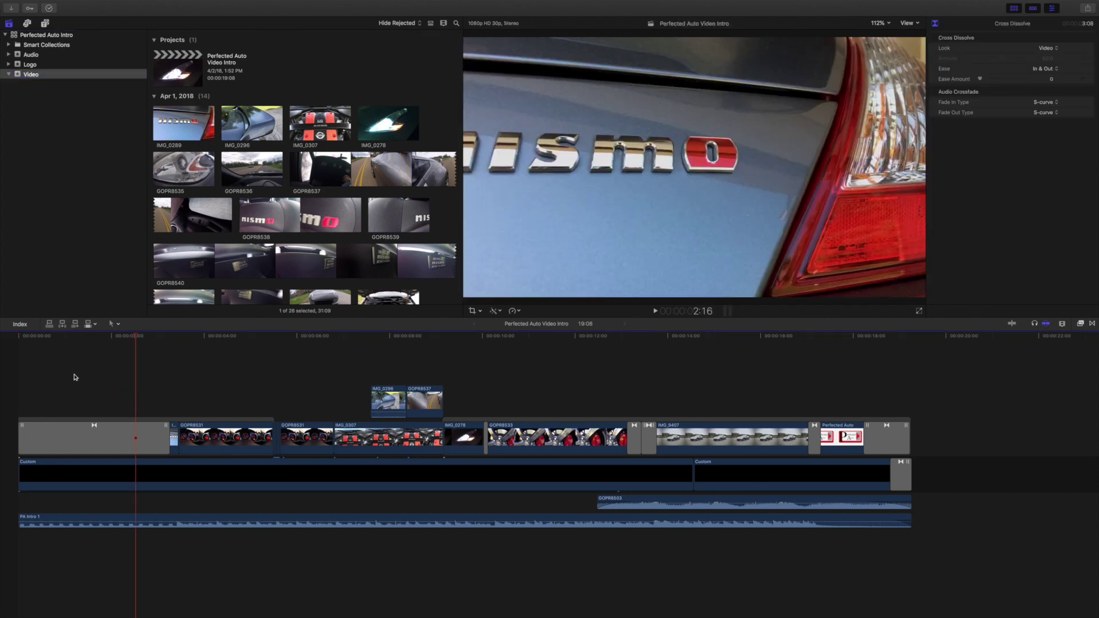
pyautogui.click(52, 372)
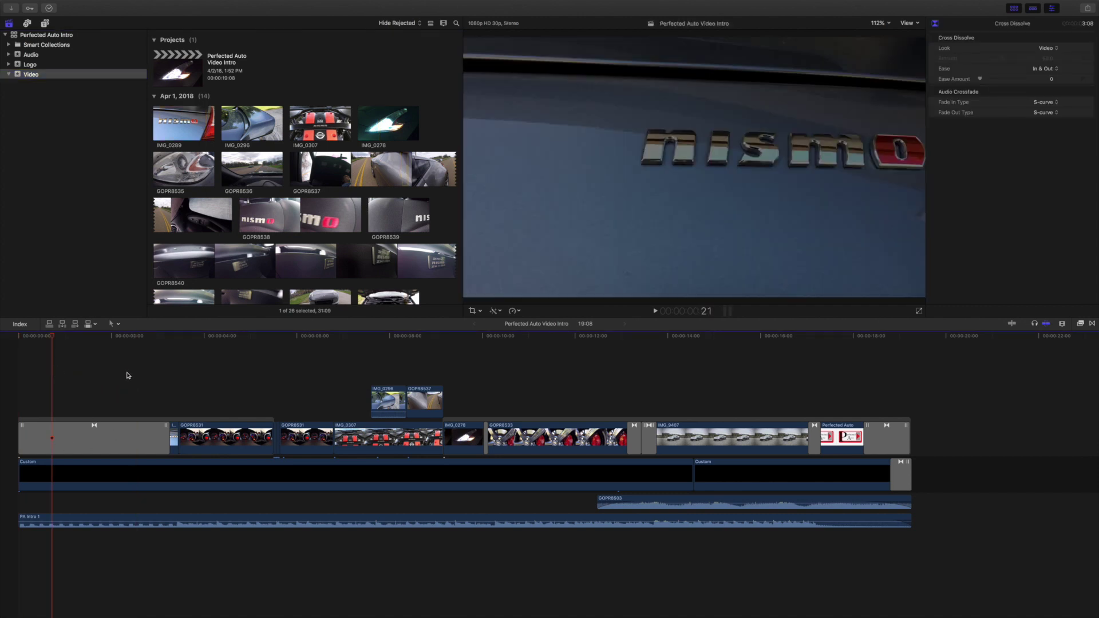
pyautogui.click(136, 375)
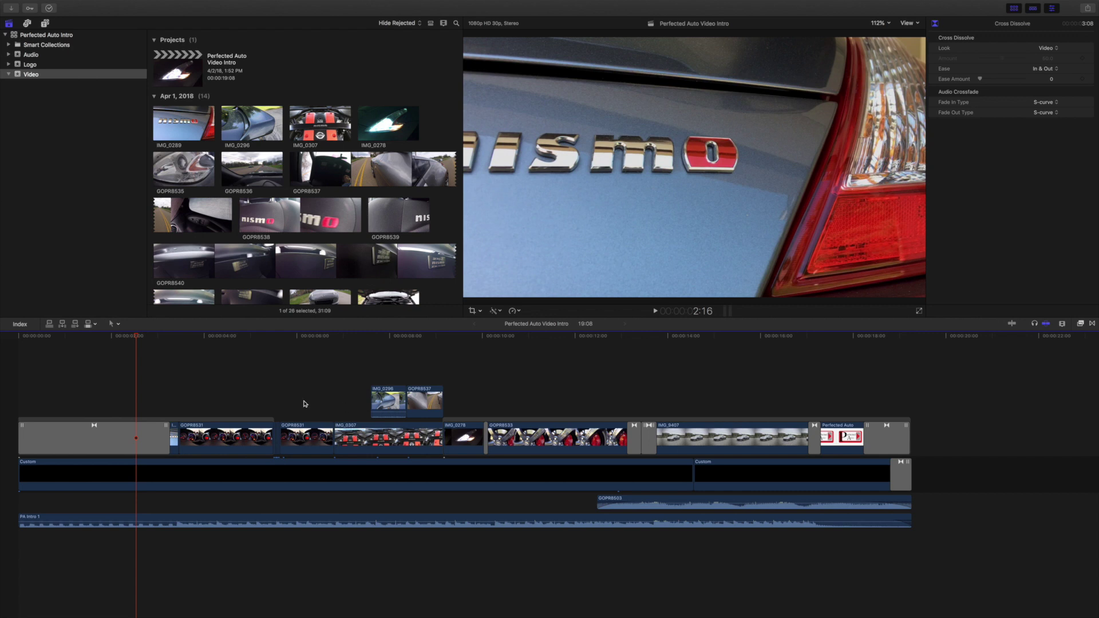
# - Zoom the timeline in, preview GOPR8531 dashboard frames, and park on the edit point between its shots
pyautogui.press('super+equal')
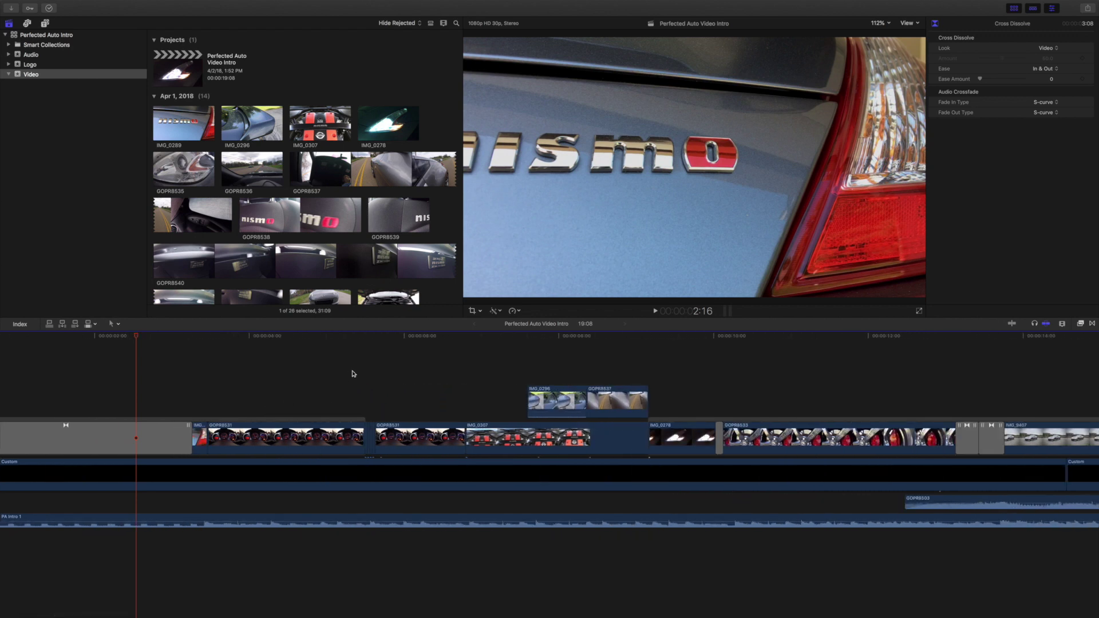
pyautogui.press('super+equal')
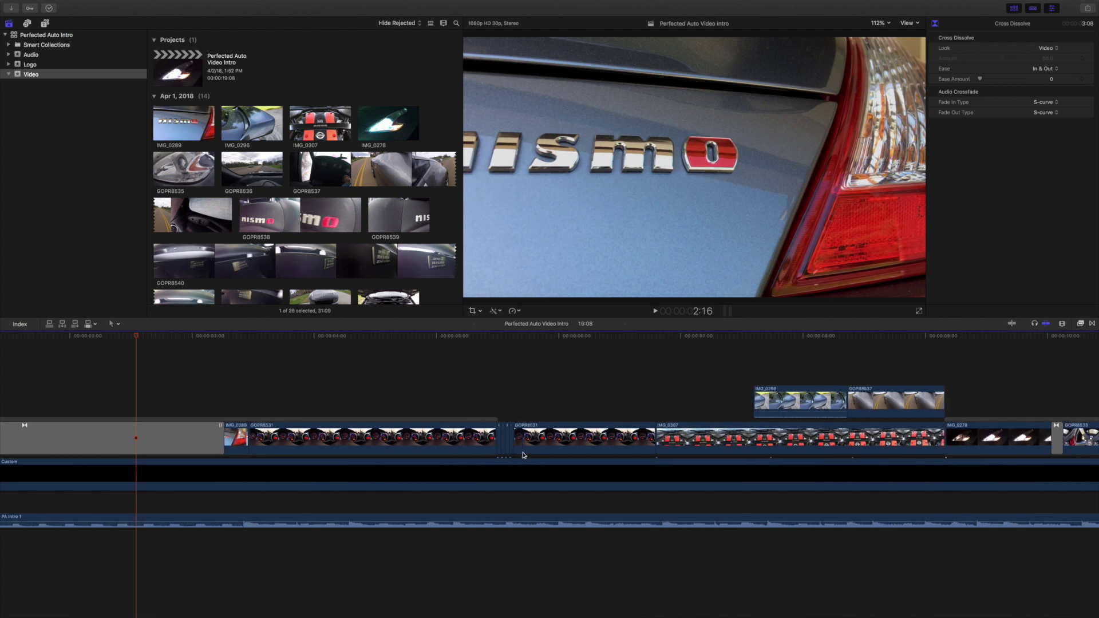
pyautogui.press('super+equal')
pyautogui.press('super+equal')
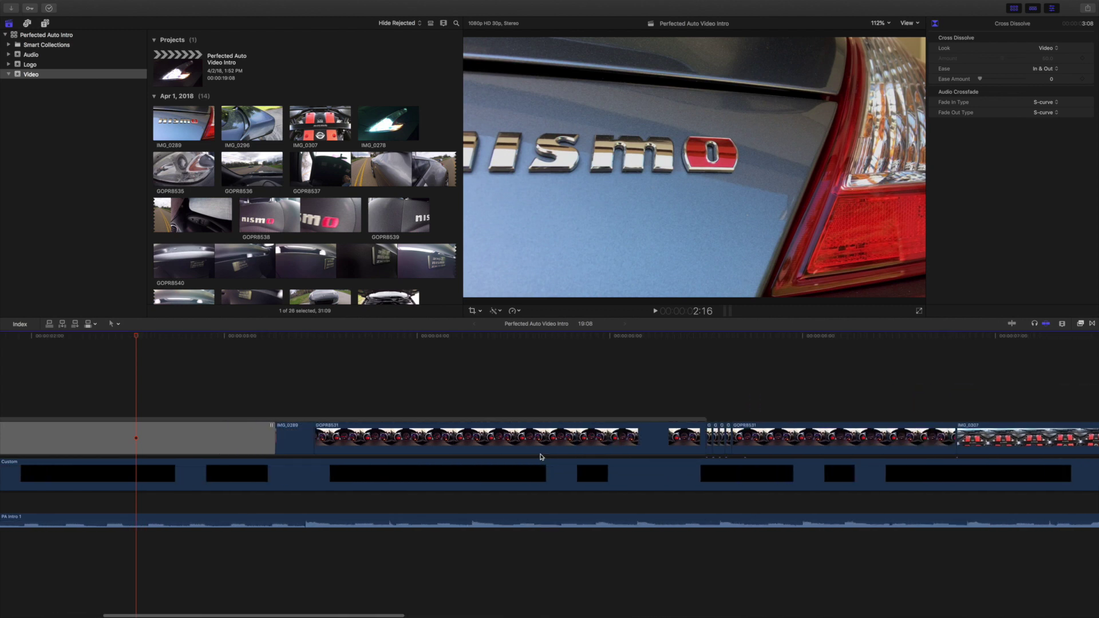
pyautogui.click(429, 375)
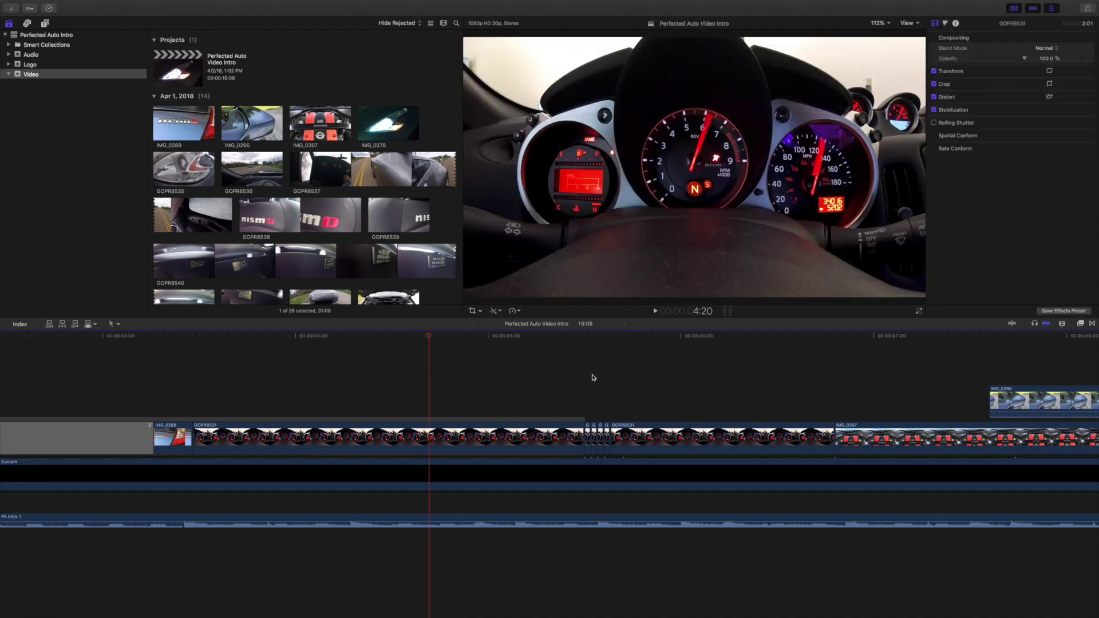
pyautogui.click(576, 353)
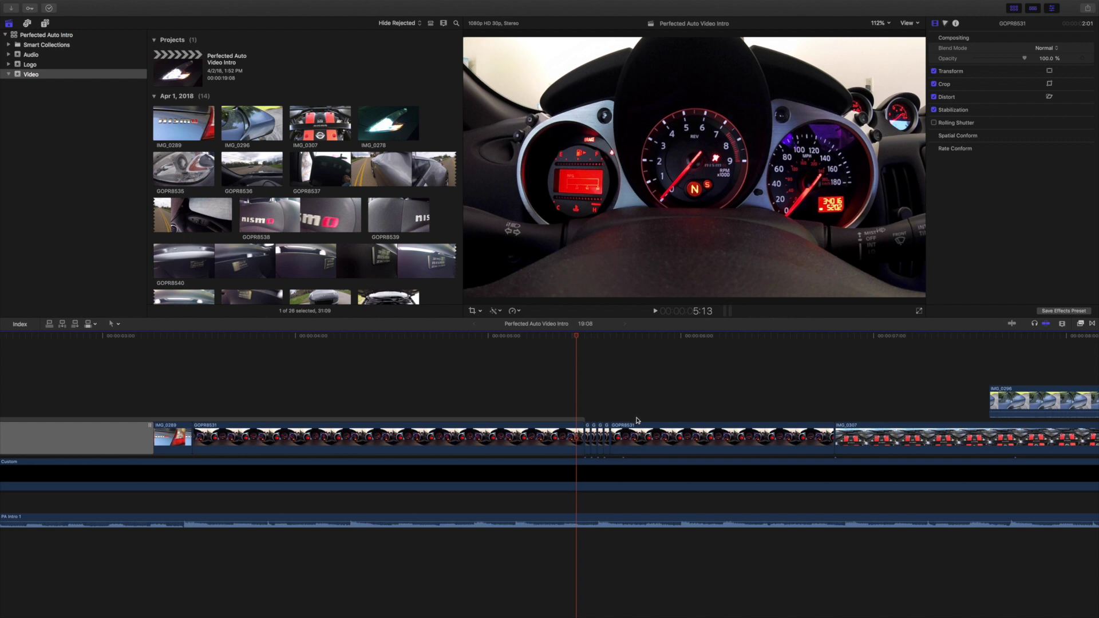
pyautogui.click(662, 388)
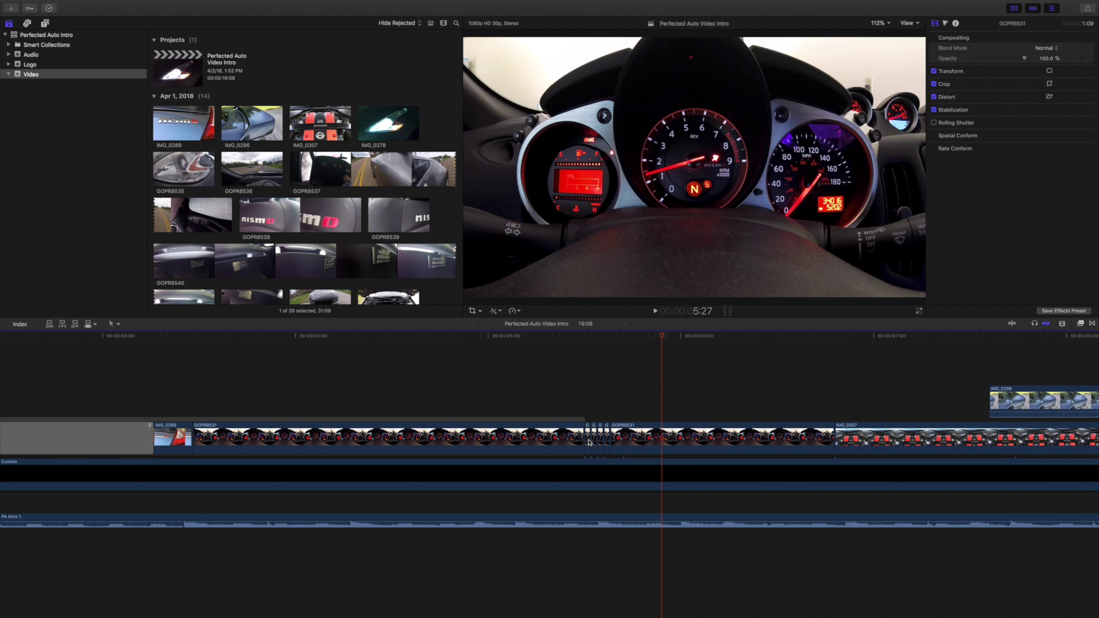
pyautogui.click(580, 410)
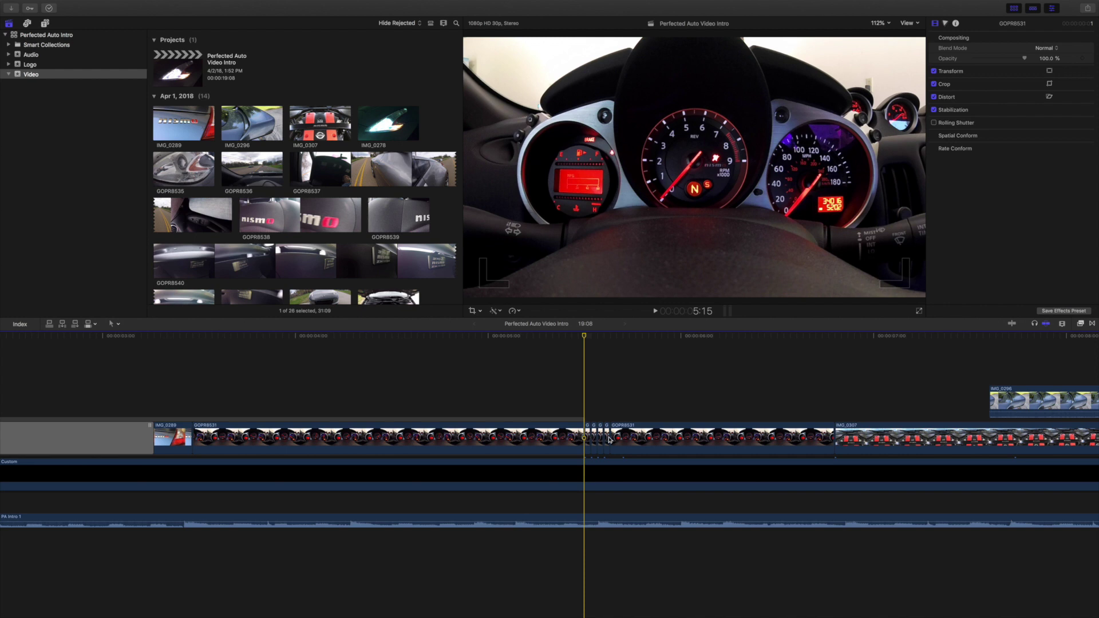
pyautogui.press('super+equal')
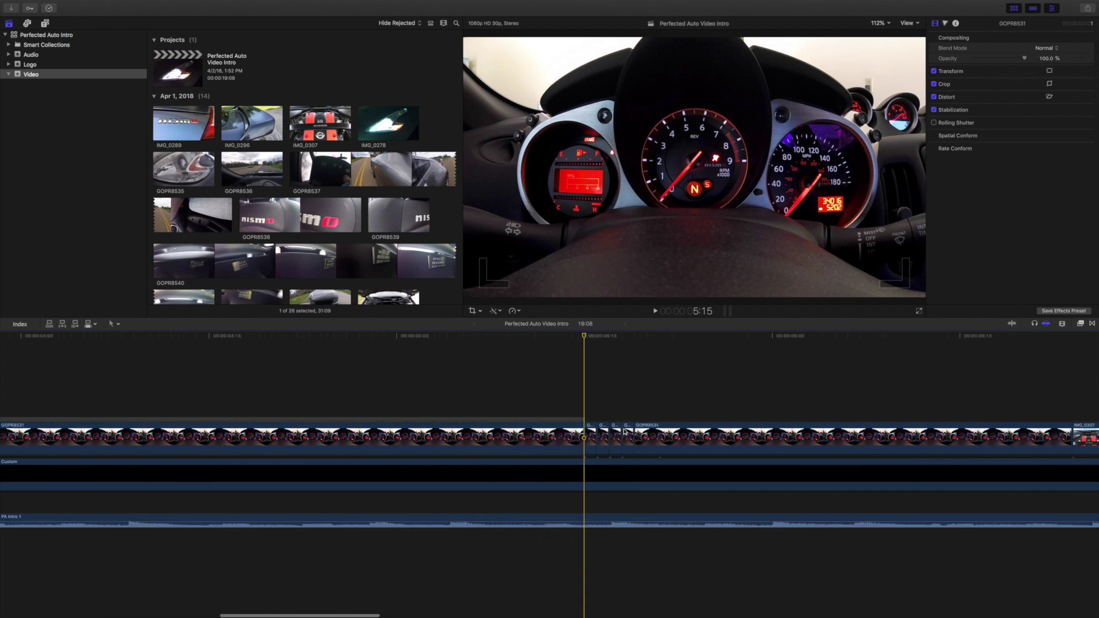
pyautogui.hscroll(10, 624, 432)
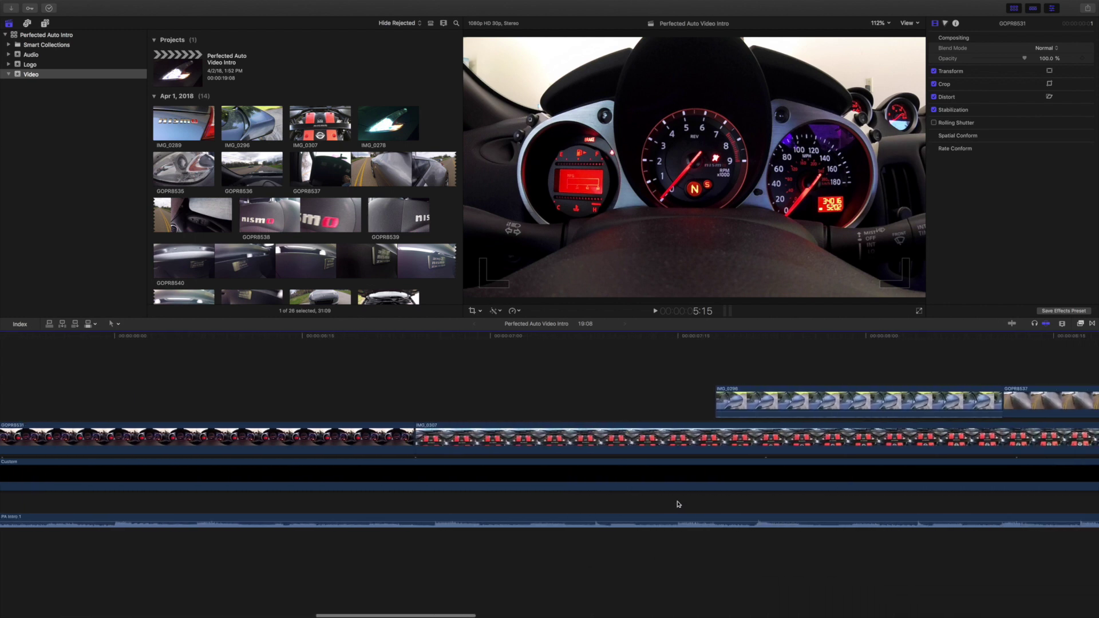
pyautogui.hscroll(10, 678, 523)
pyautogui.hscroll(12, 680, 521)
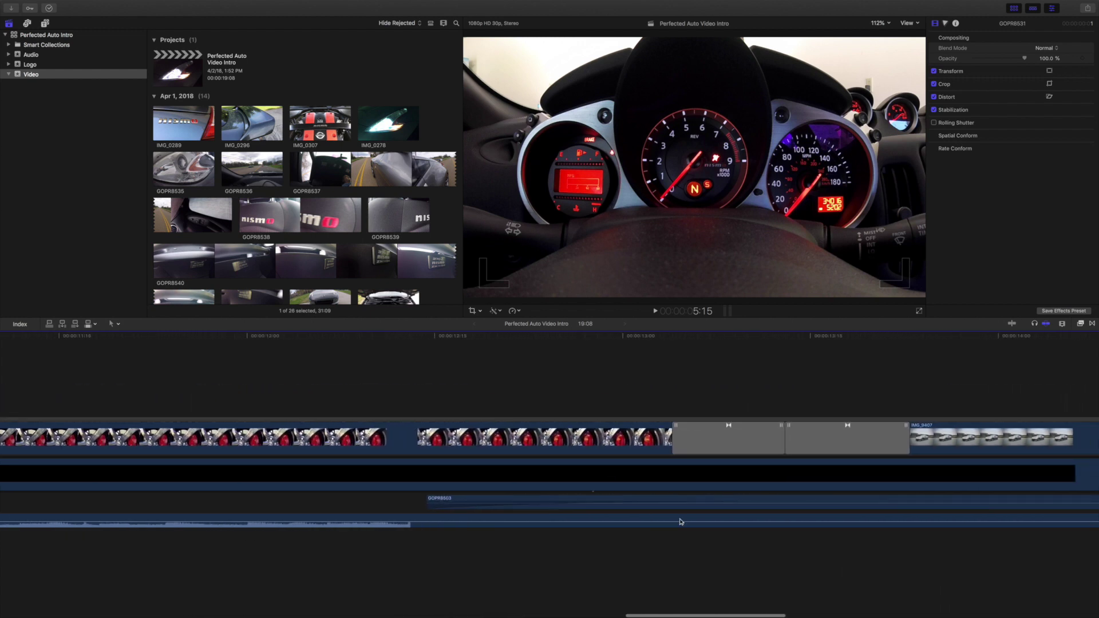
pyautogui.hscroll(15, 735, 504)
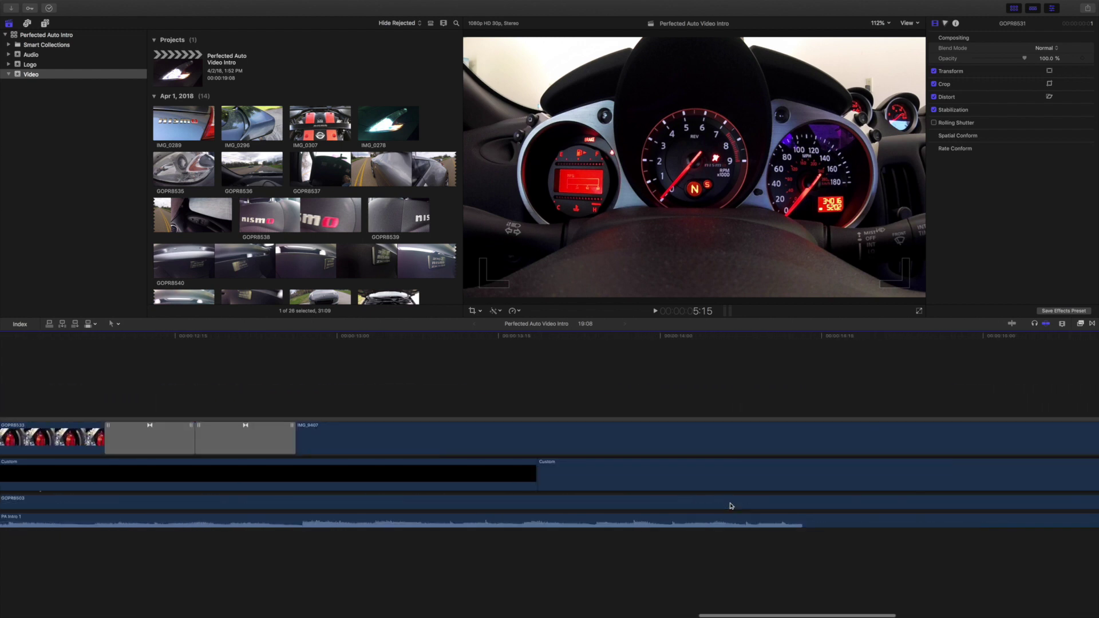
pyautogui.hscroll(15, 731, 506)
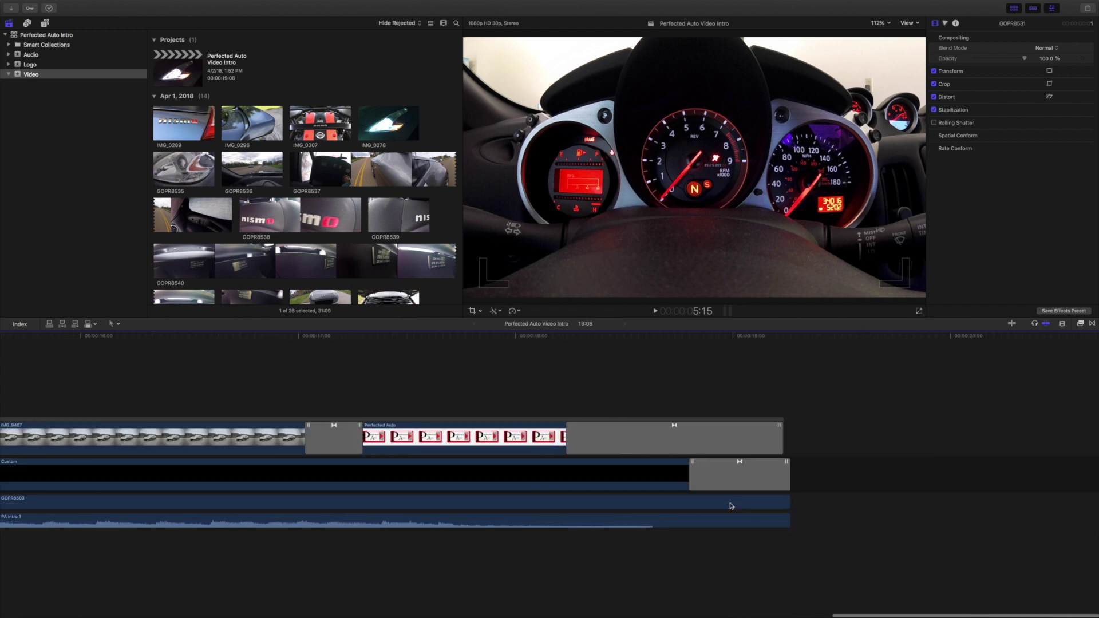
pyautogui.hscroll(-5, 415, 468)
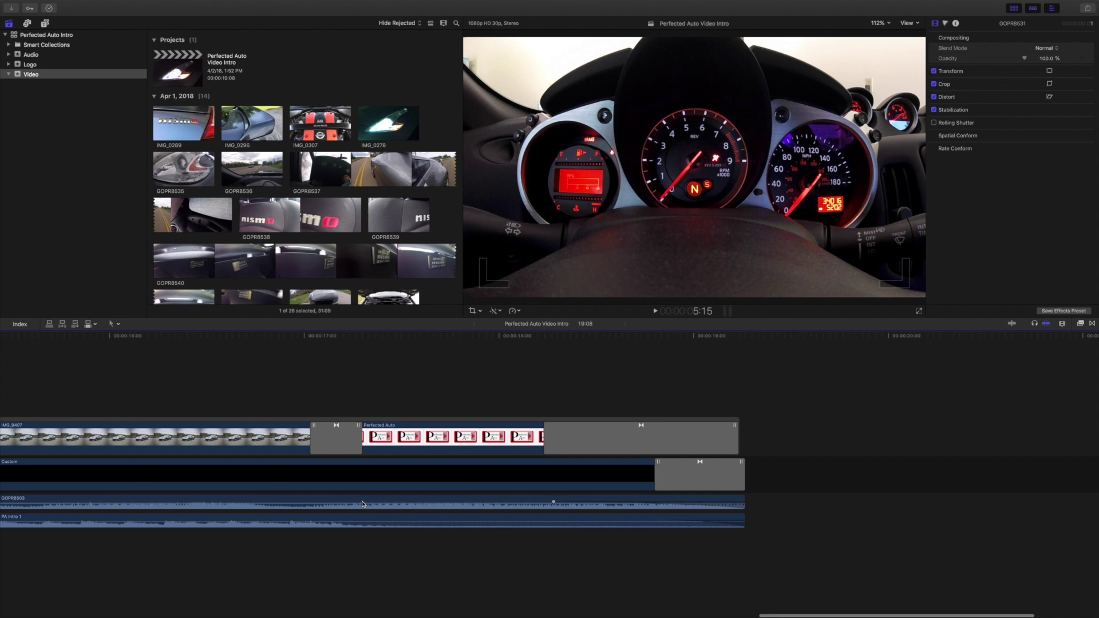
pyautogui.hscroll(-8, 362, 504)
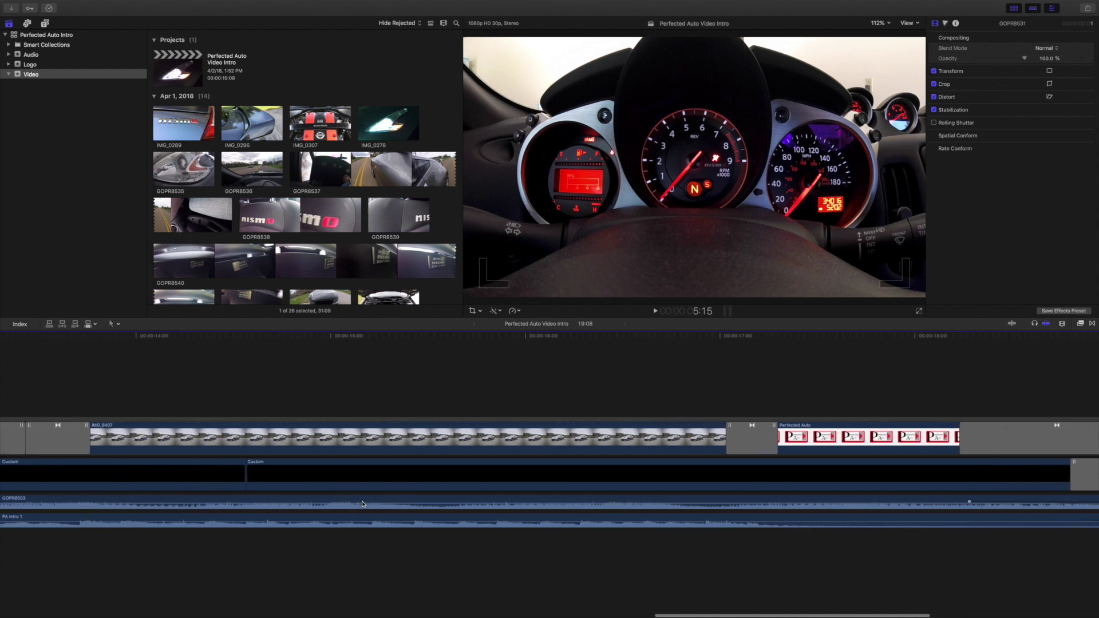
pyautogui.hscroll(-3, 362, 503)
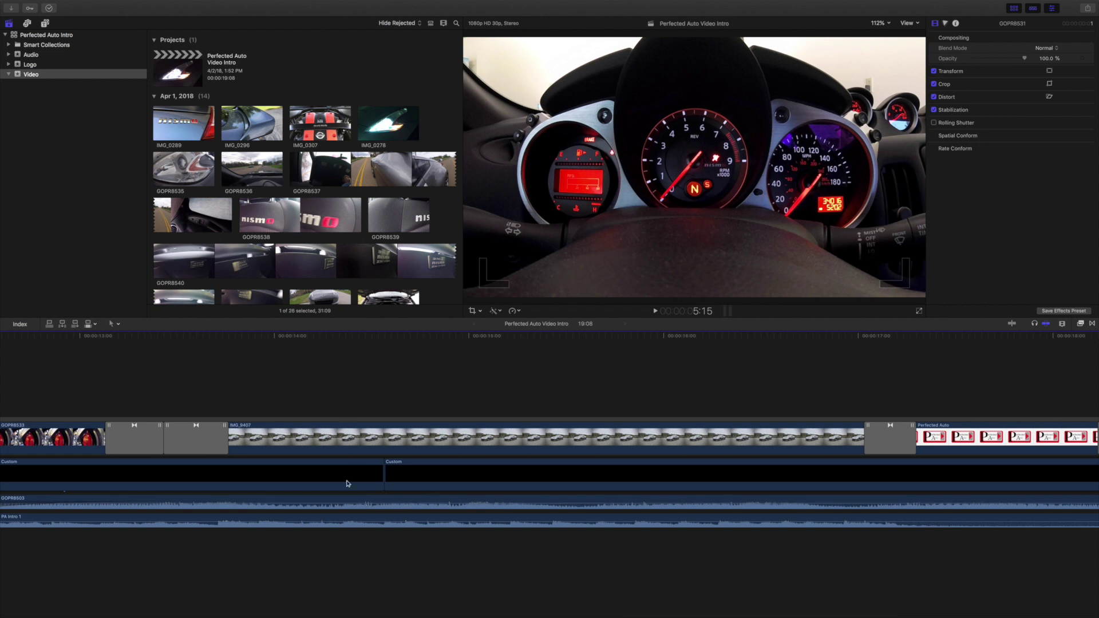
pyautogui.scroll(-3, 345, 201)
pyautogui.scroll(5, 345, 201)
pyautogui.scroll(-8, 345, 201)
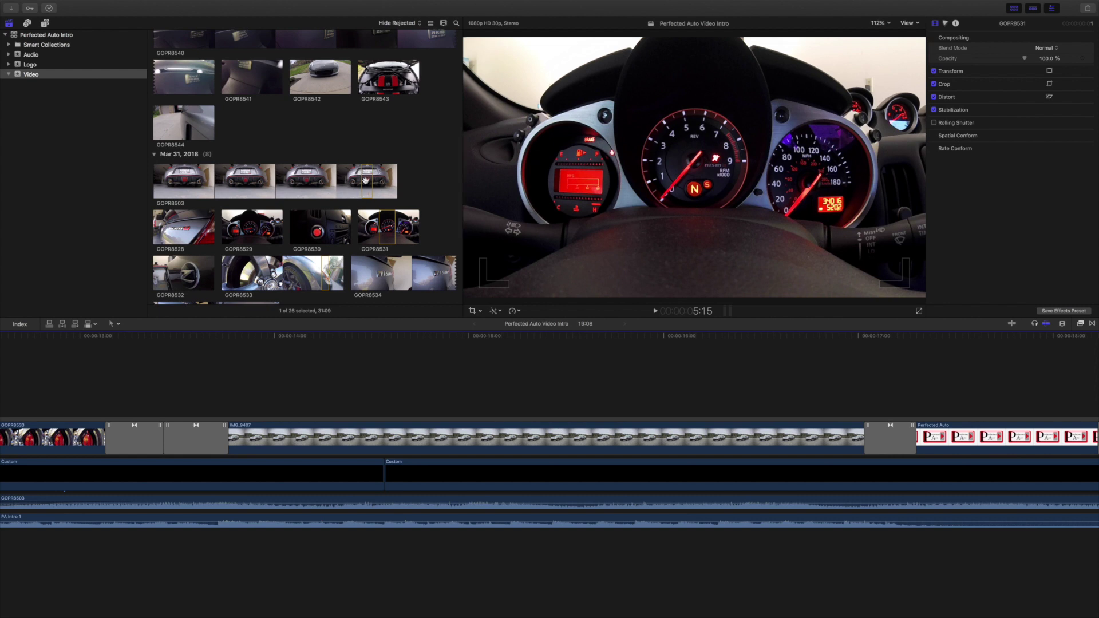
# - Play the GOPR8503 car-rear clip from the Mar 31, 2018 footage, then stop
pyautogui.click(366, 180)
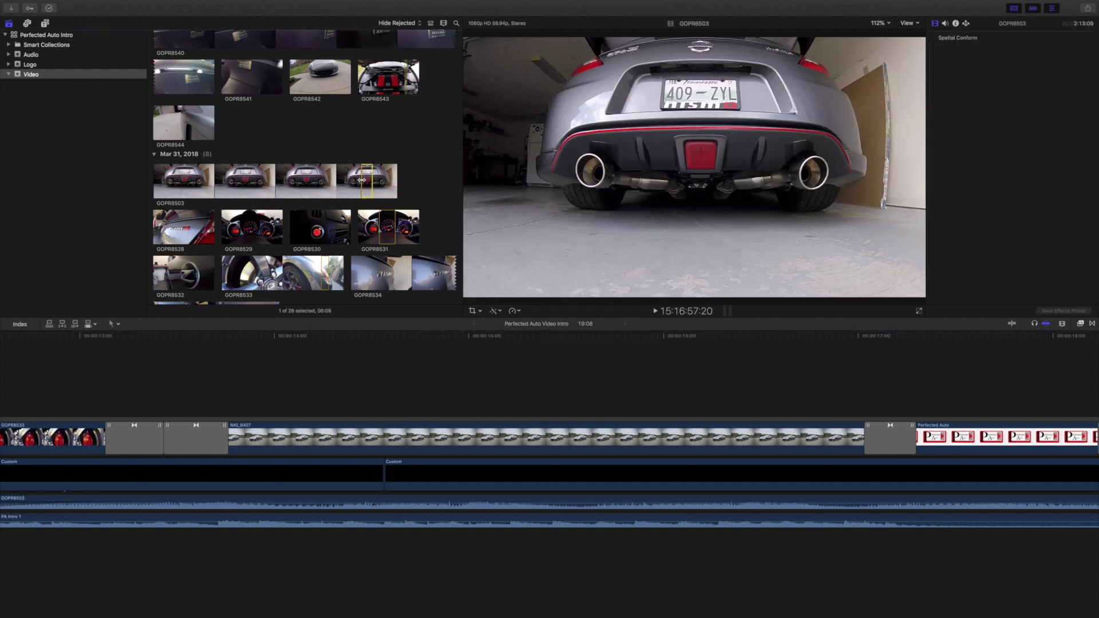
pyautogui.press('space')
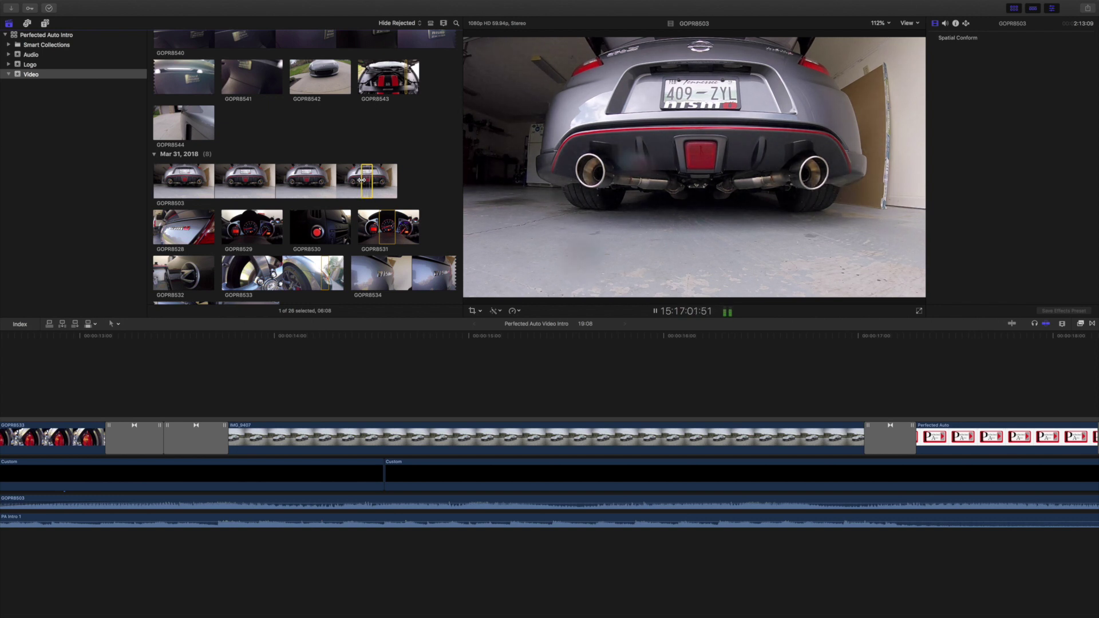
pyautogui.press('space')
pyautogui.scroll(-2, 361, 180)
pyautogui.hscroll(5, 405, 368)
pyautogui.hscroll(-10, 405, 367)
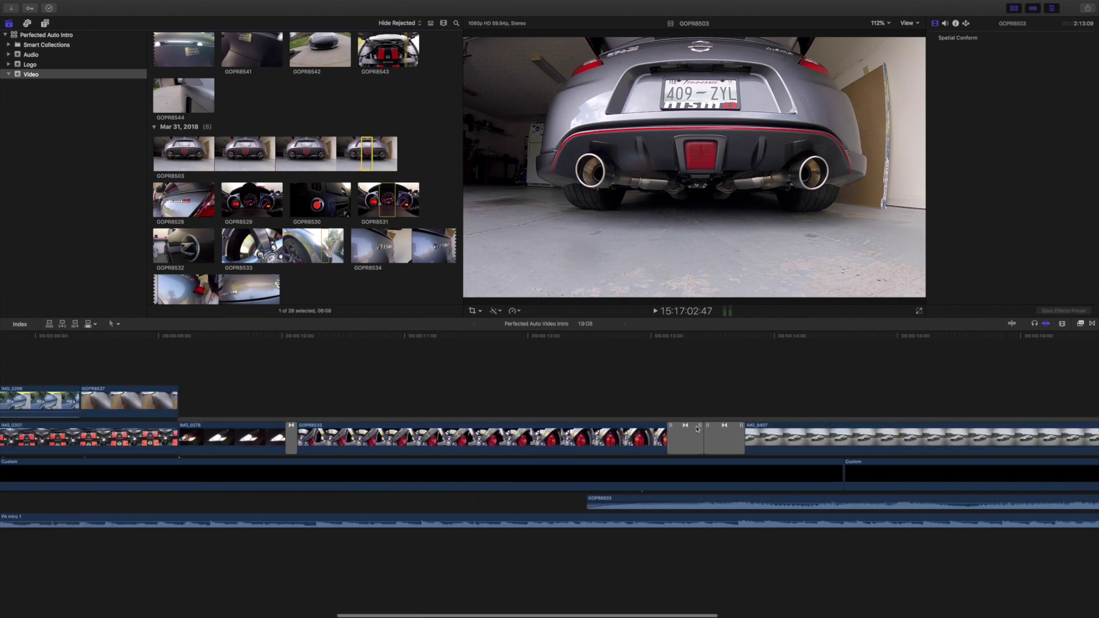
pyautogui.hscroll(2, 405, 369)
pyautogui.scroll(-5, 441, 386)
pyautogui.hscroll(-5, 401, 389)
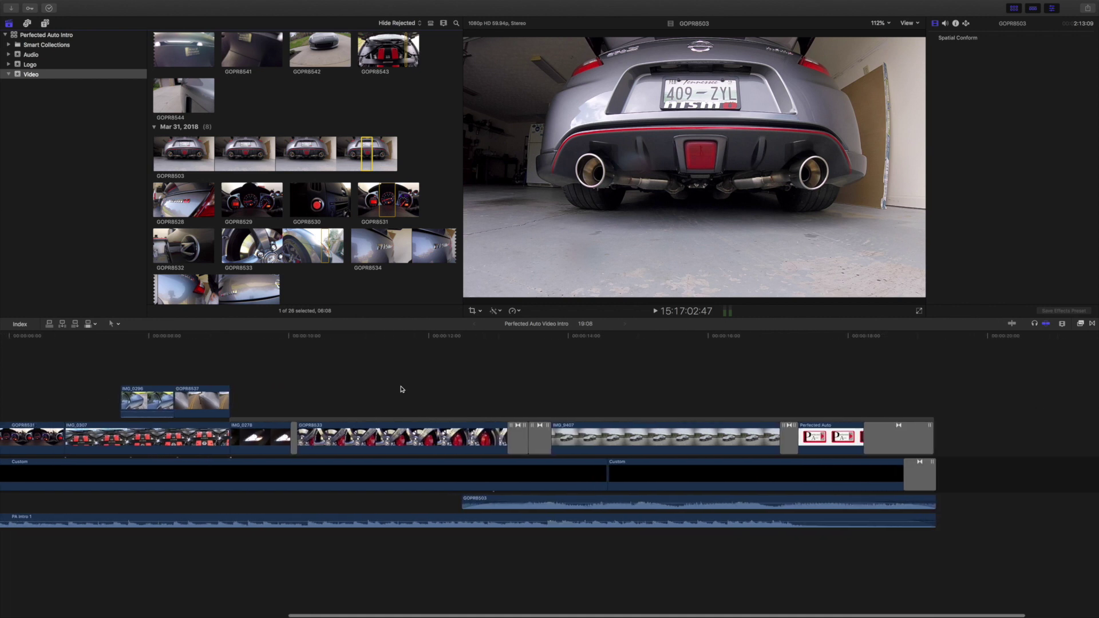
pyautogui.scroll(-2, 401, 389)
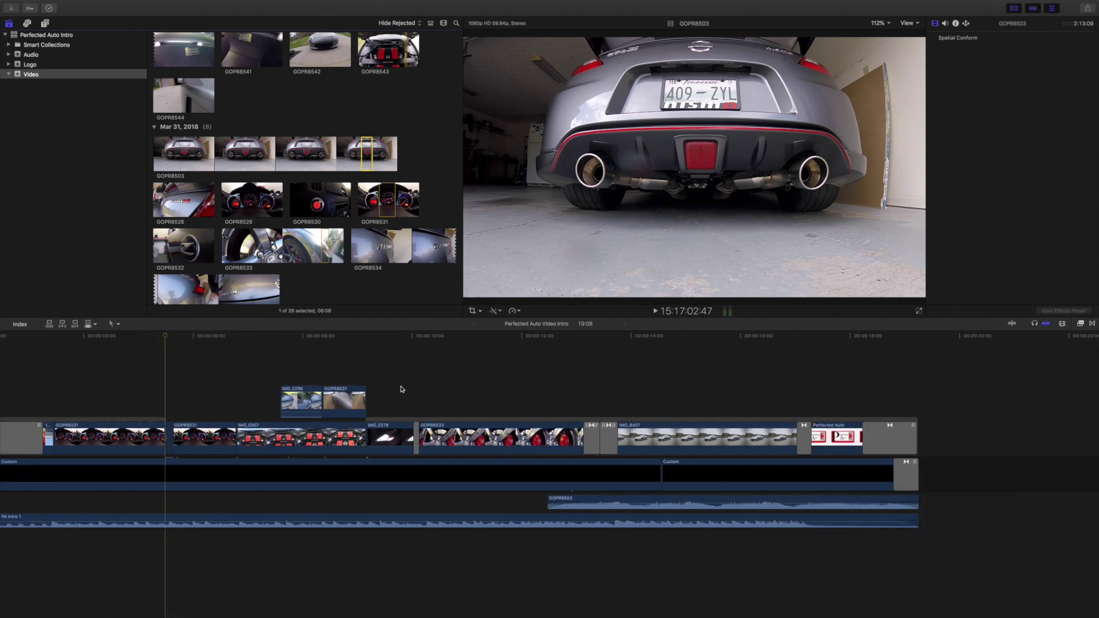
pyautogui.hscroll(-5, 401, 389)
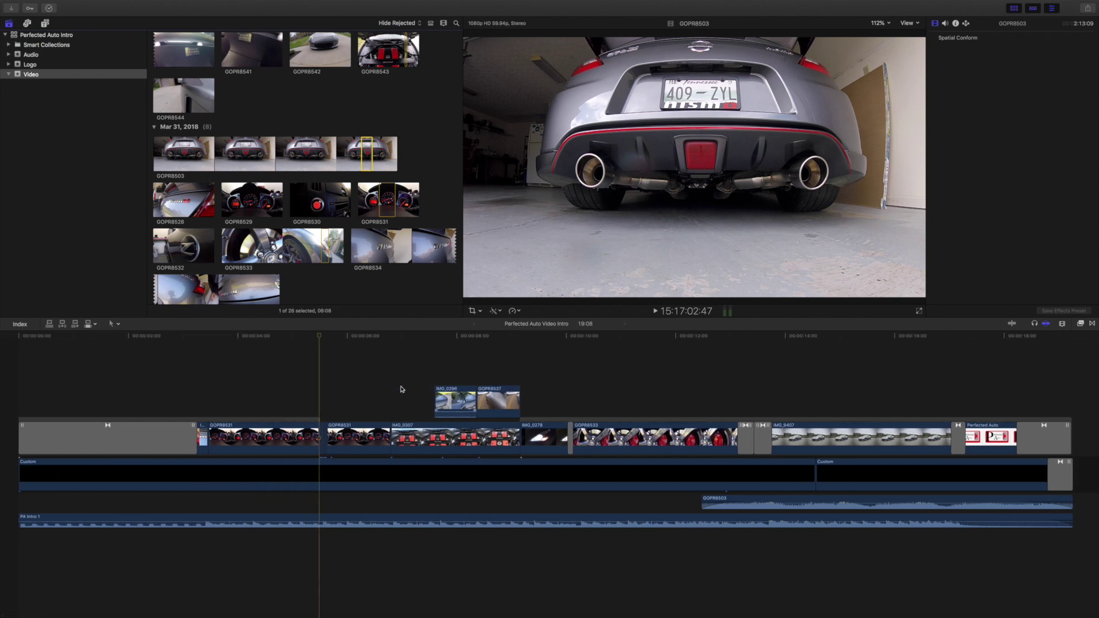